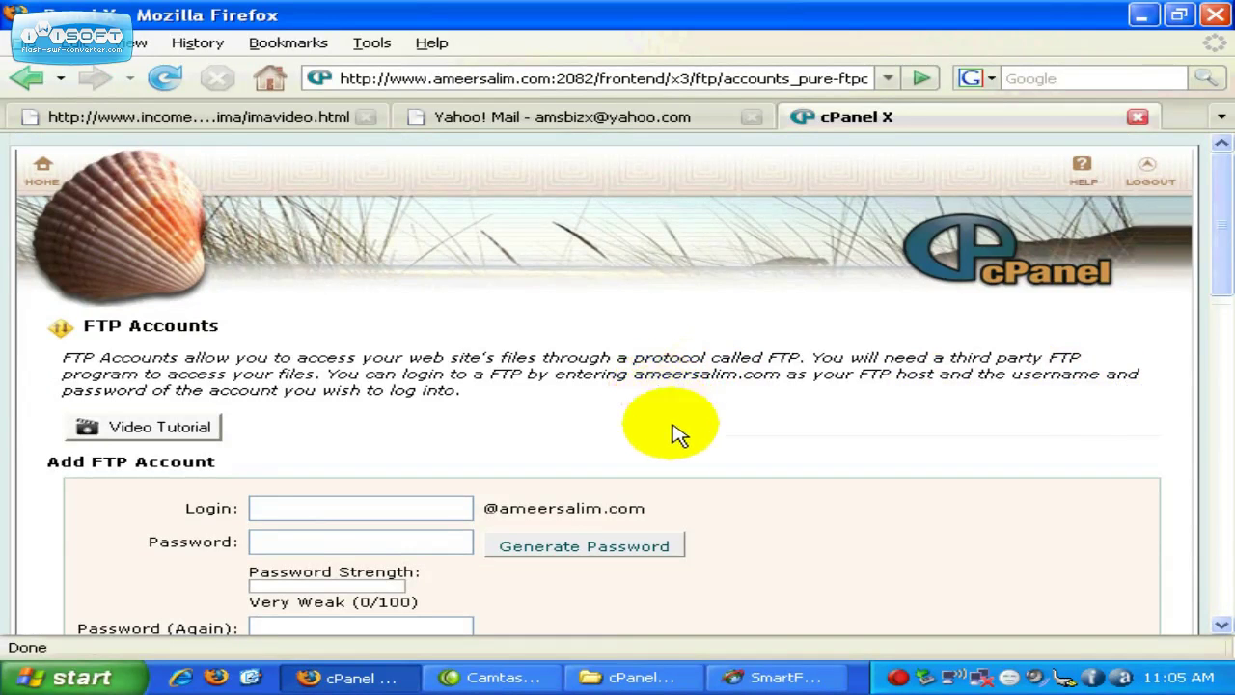
# Step: After a glance at SmartFTP, scroll cPanel to the four existing accounts in Account Management
pyautogui.click(785, 677)
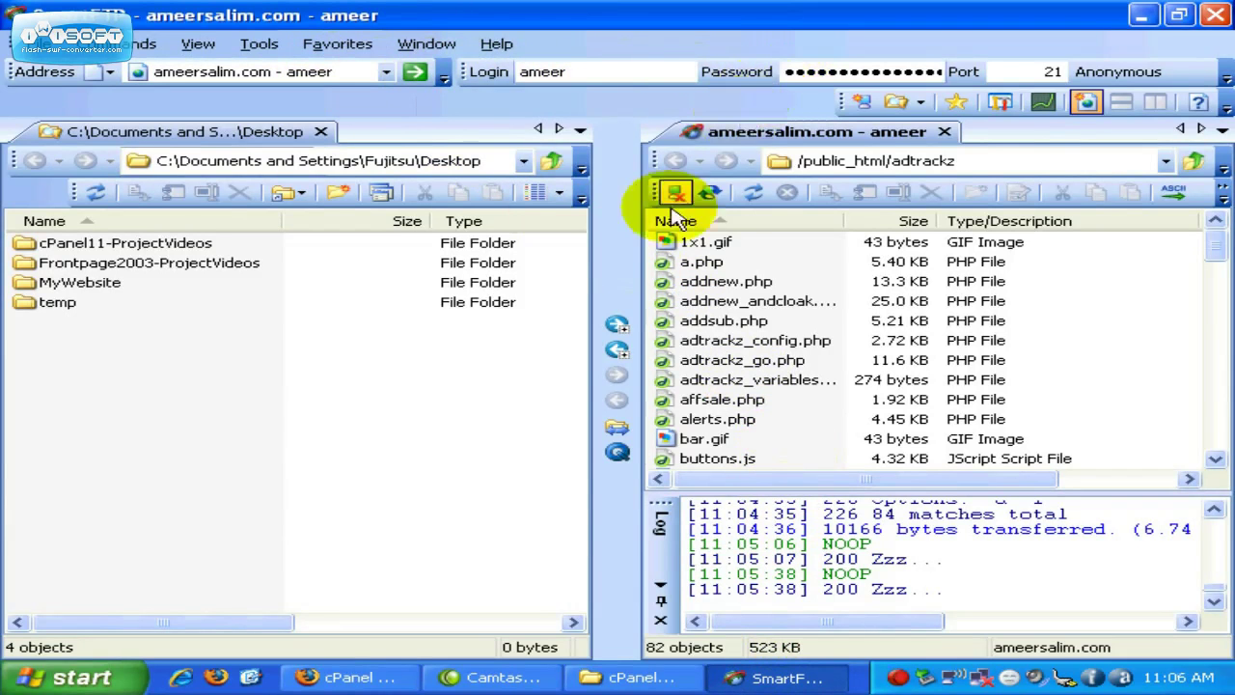
pyautogui.click(377, 675)
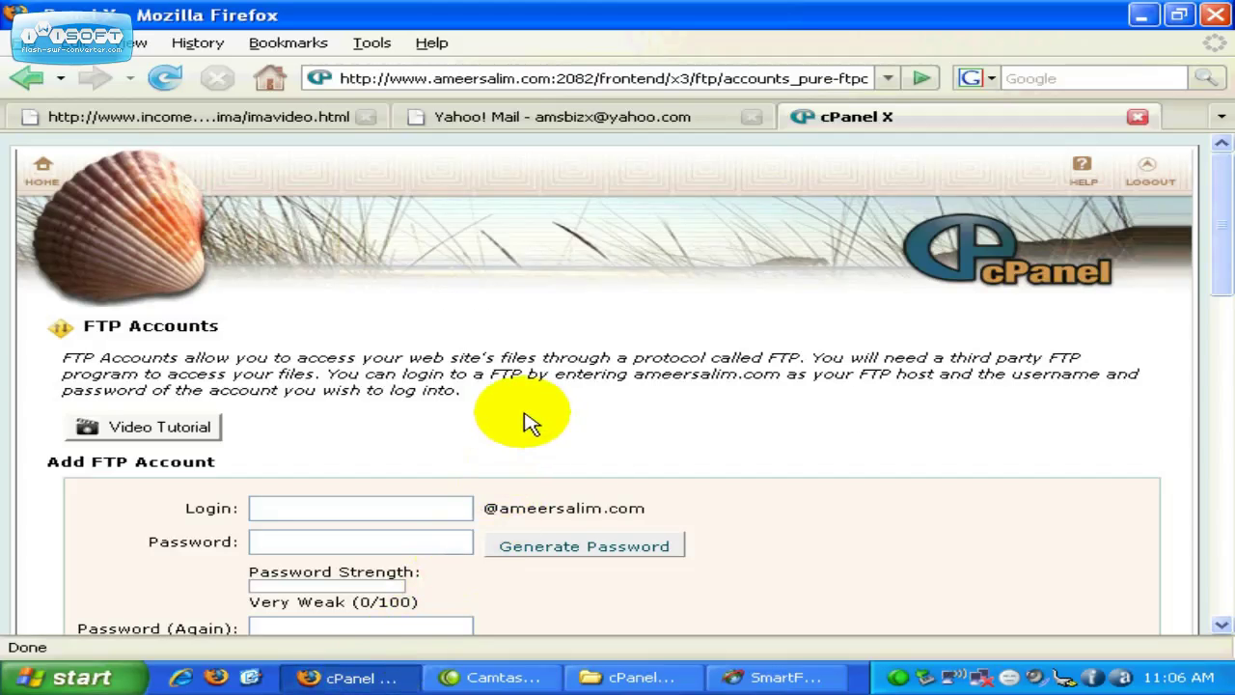
pyautogui.scroll(-1, 528, 423)
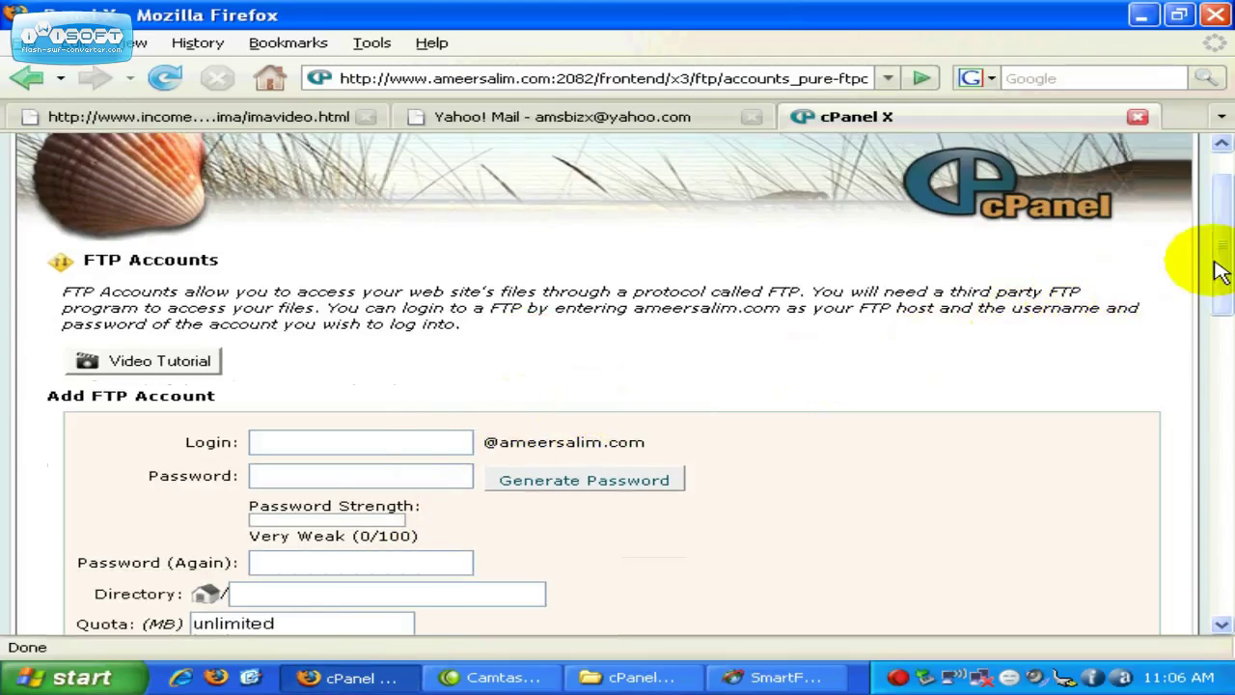
pyautogui.moveTo(1213, 261); pyautogui.dragTo(1230, 419)
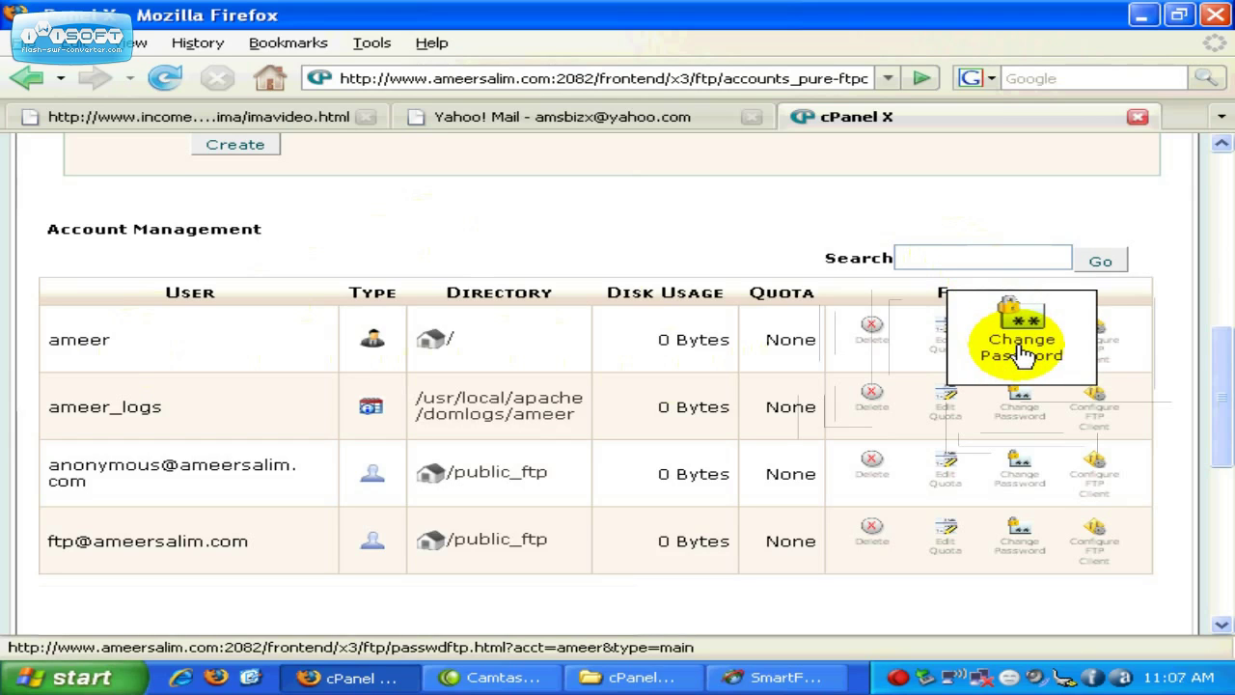
pyautogui.click(1022, 355)
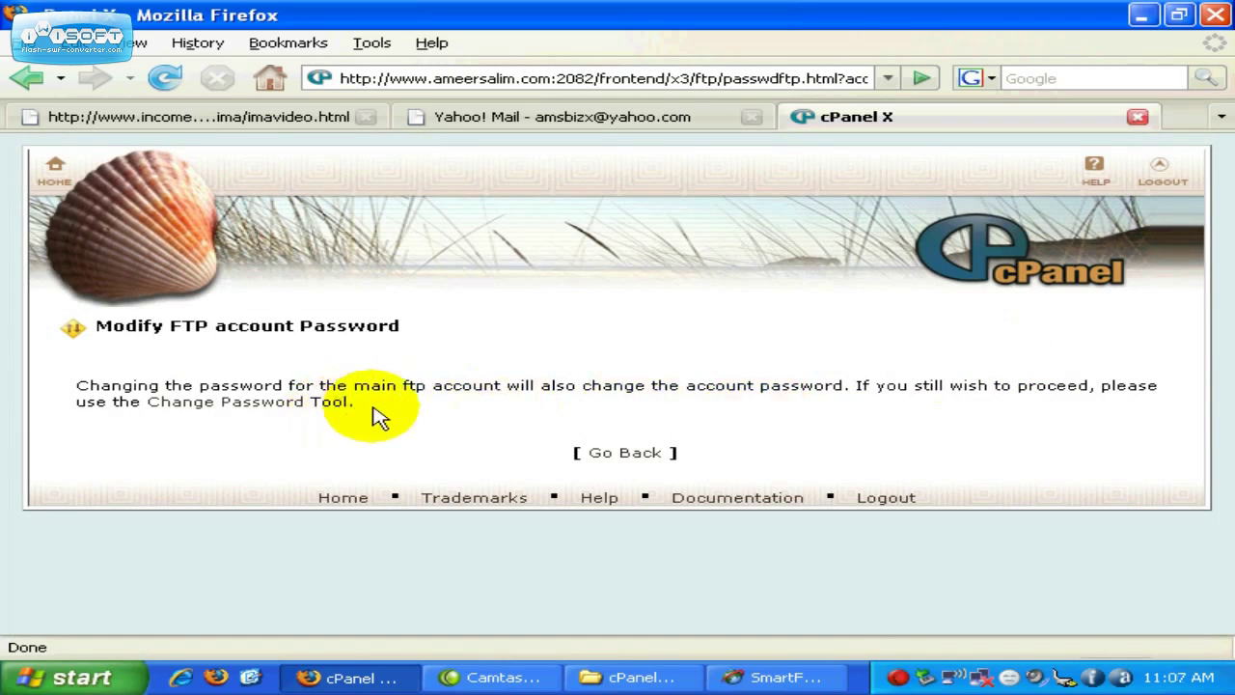
pyautogui.click(614, 455)
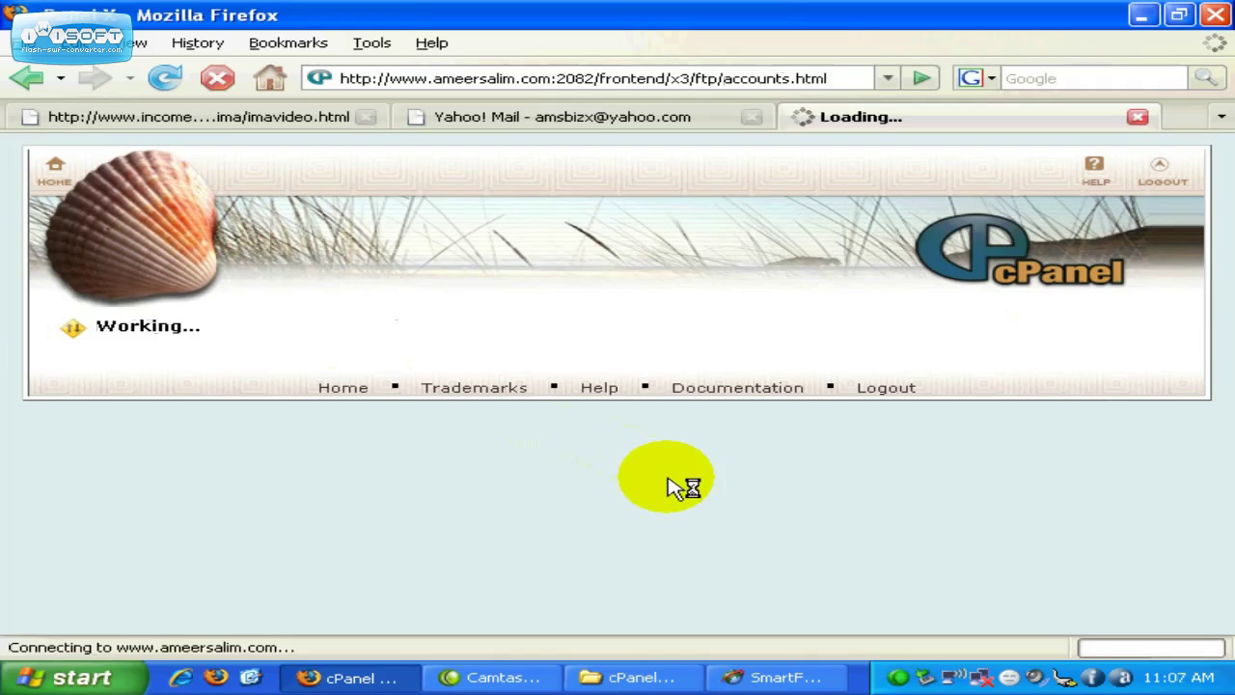
# Step: Reload the FTP Accounts page and enter login 'test' with its password twice
pyautogui.click(839, 78)
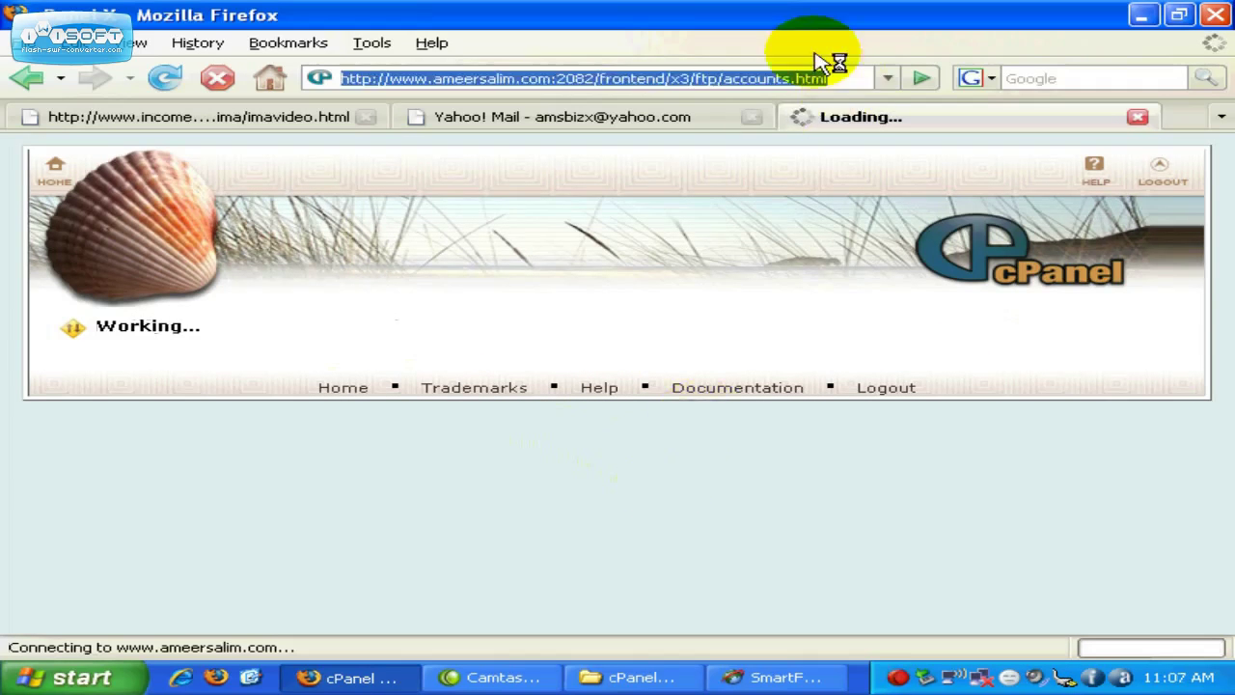
pyautogui.press('Return')
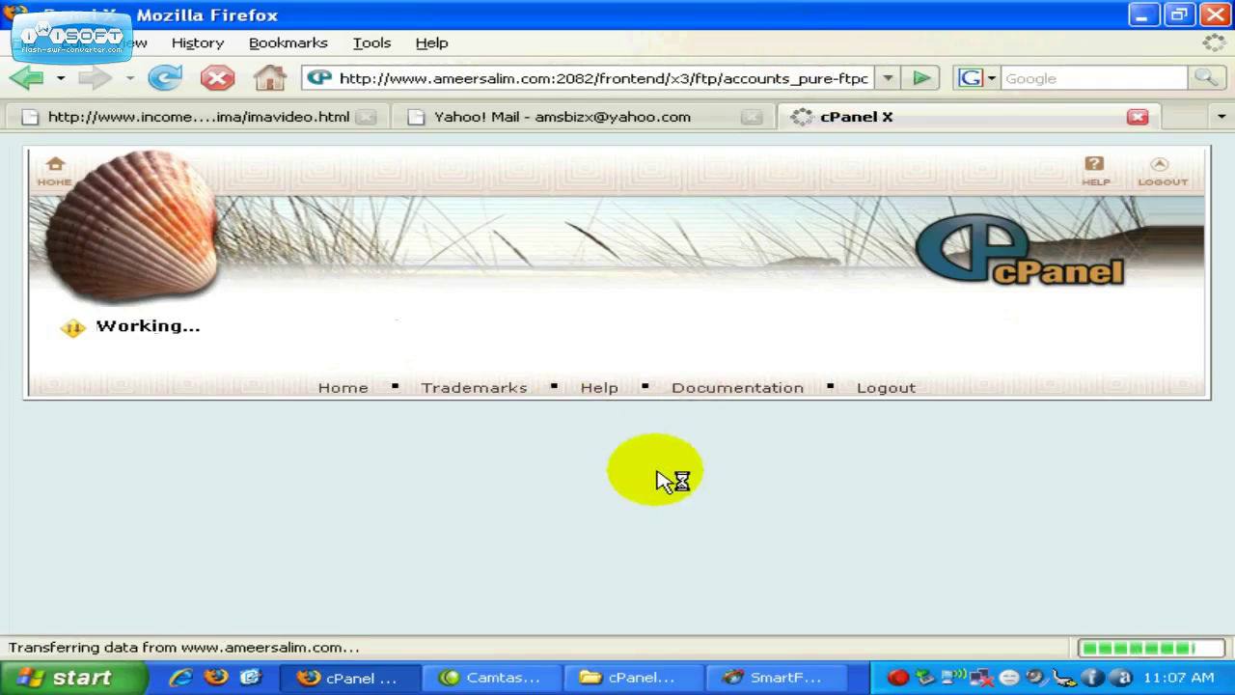
pyautogui.scroll(-3, 664, 480)
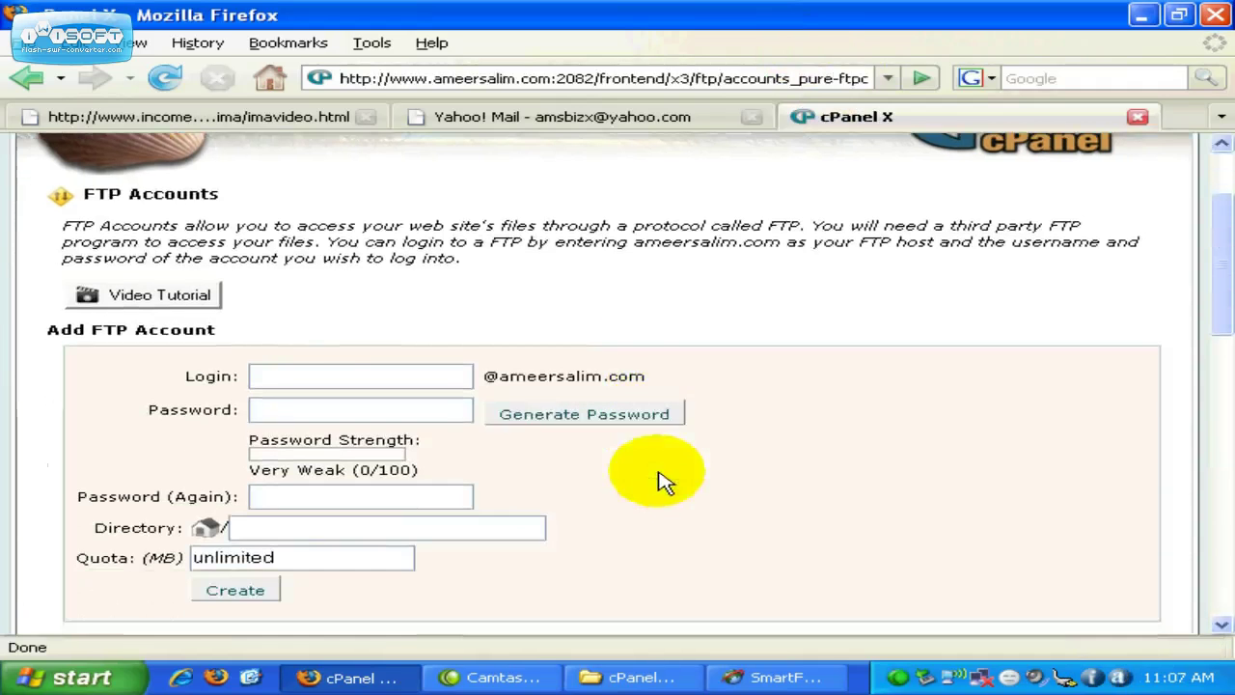
pyautogui.click(421, 378)
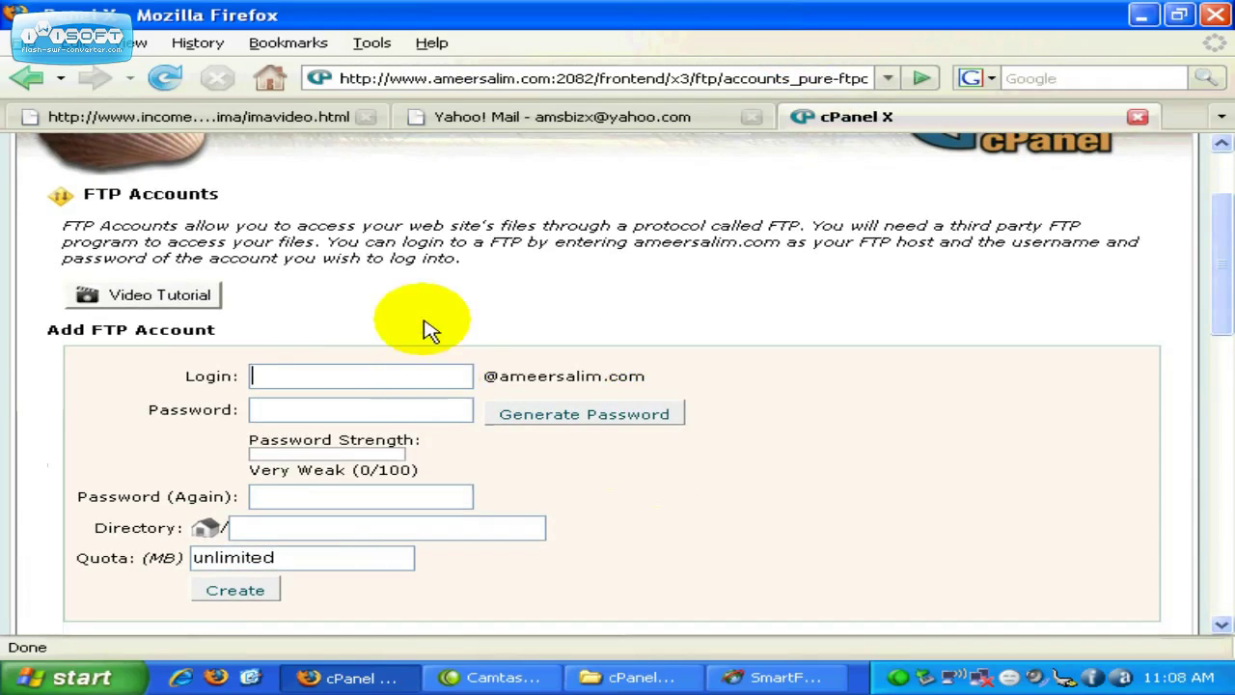
pyautogui.write('test')
pyautogui.press('Tab')
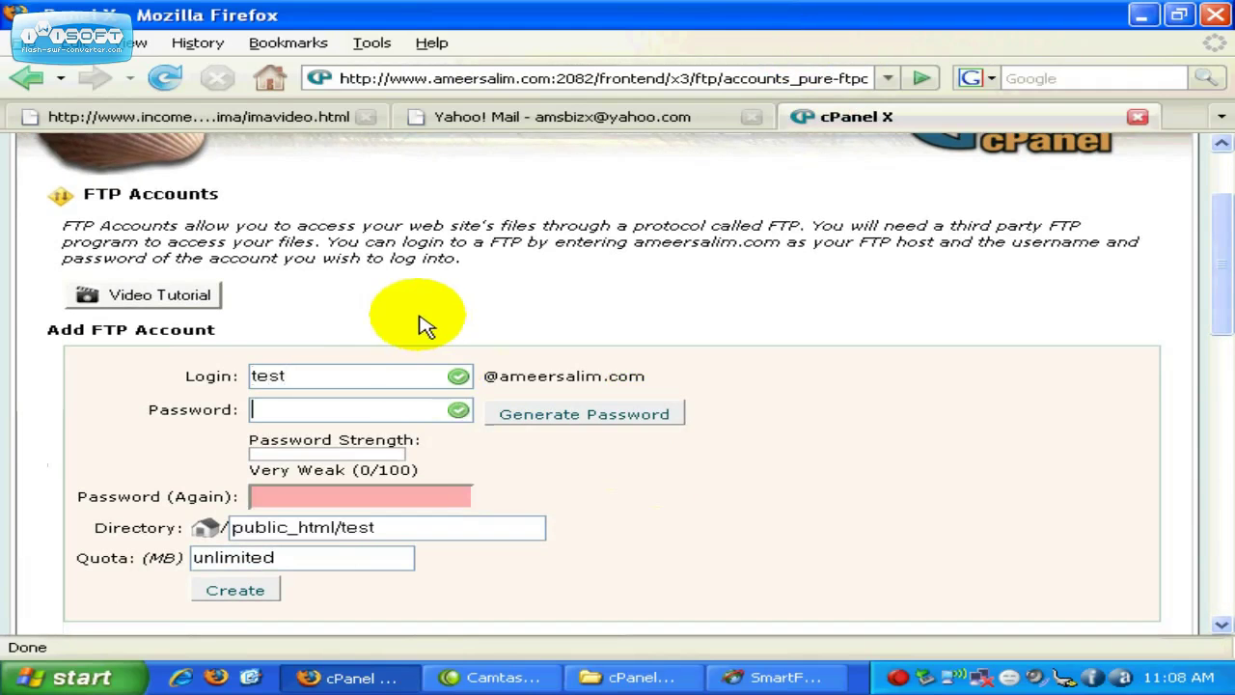
pyautogui.write('**')
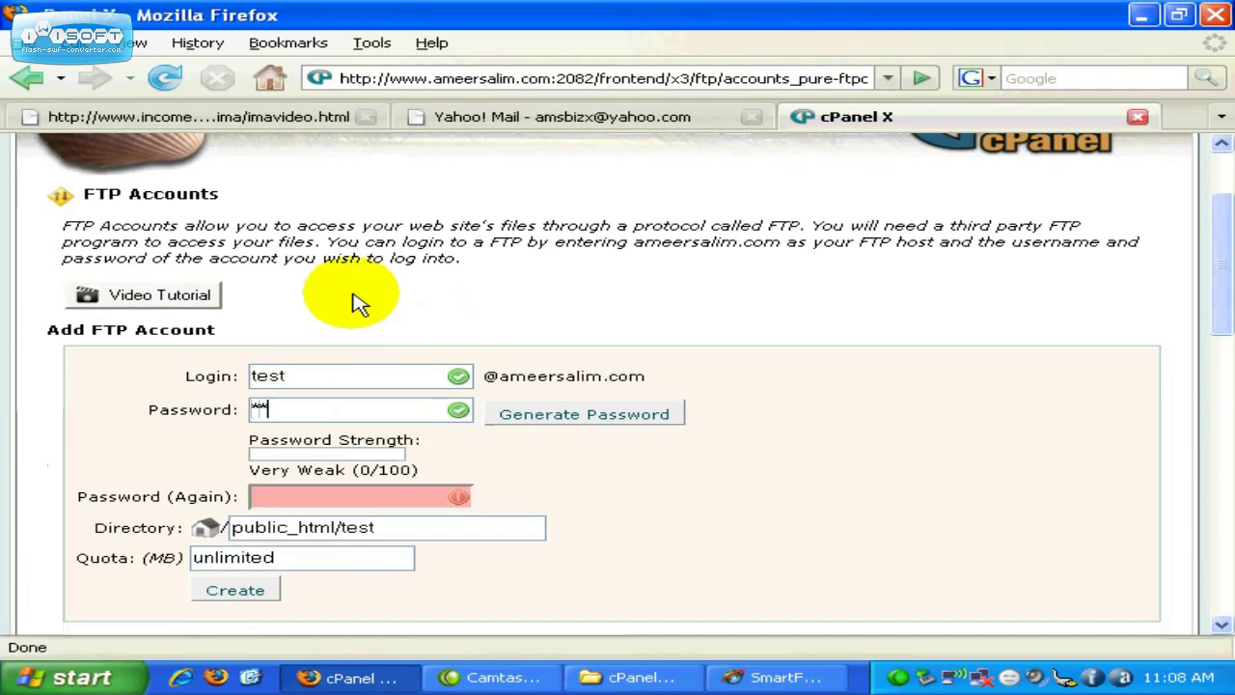
pyautogui.write('******')
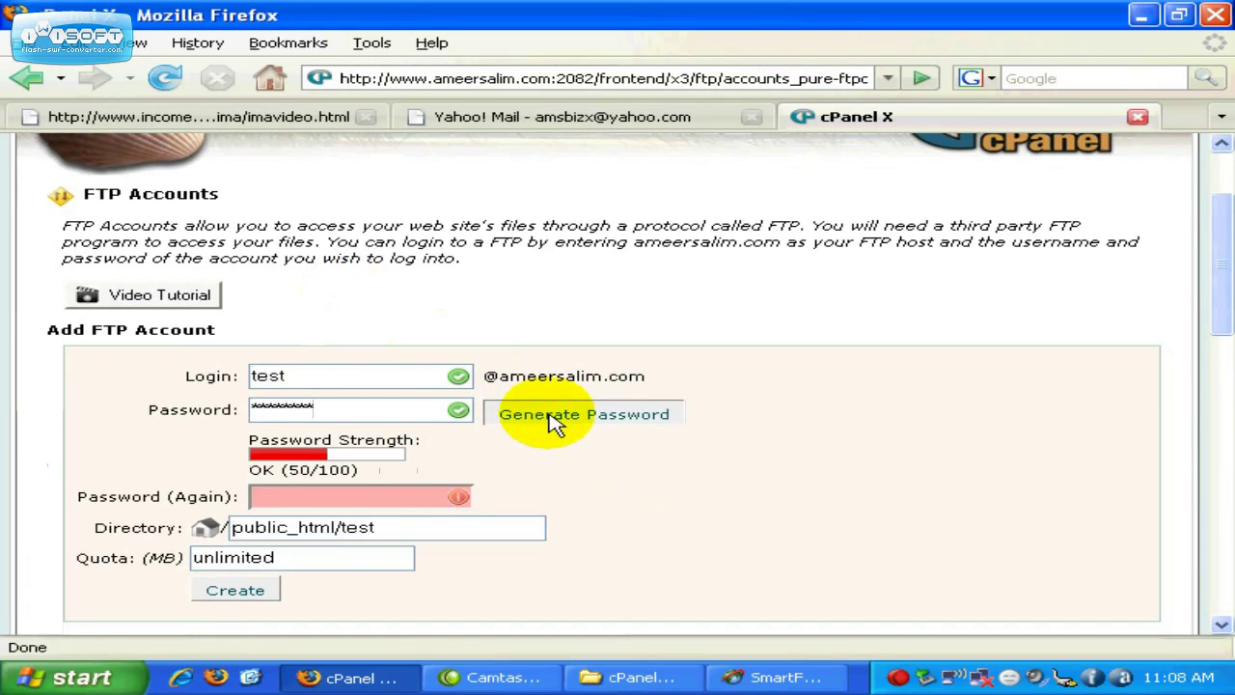
pyautogui.scroll(-1, 555, 425)
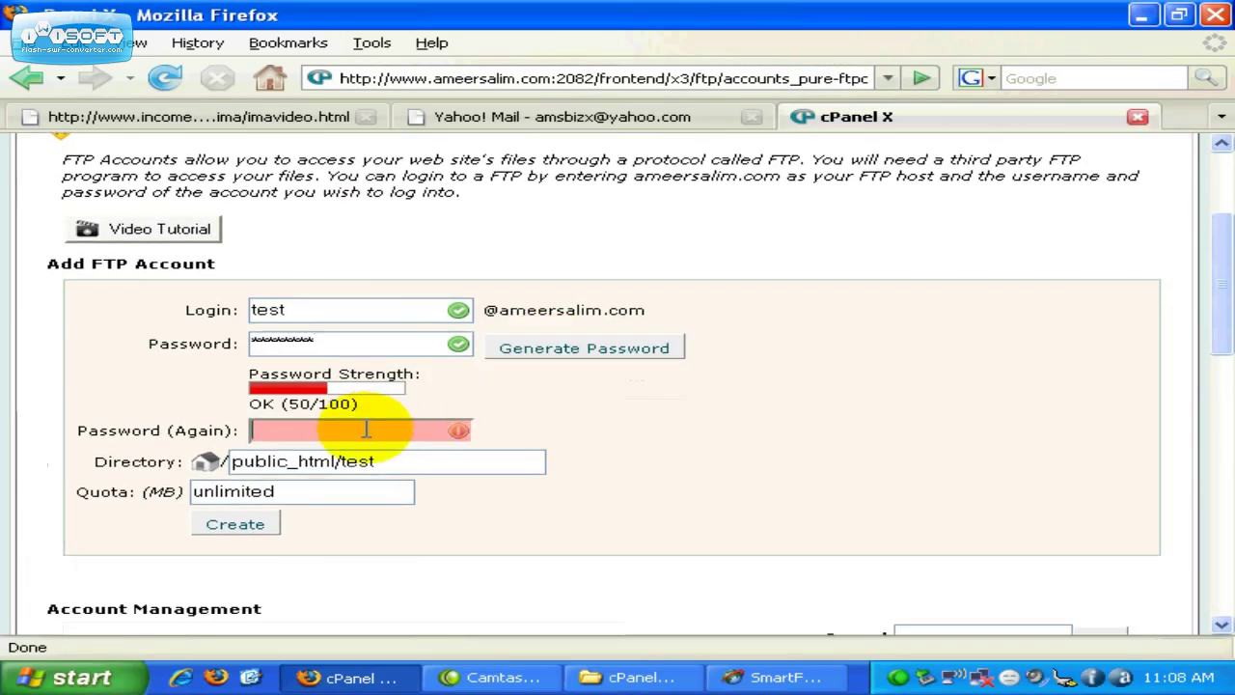
pyautogui.write('*****')
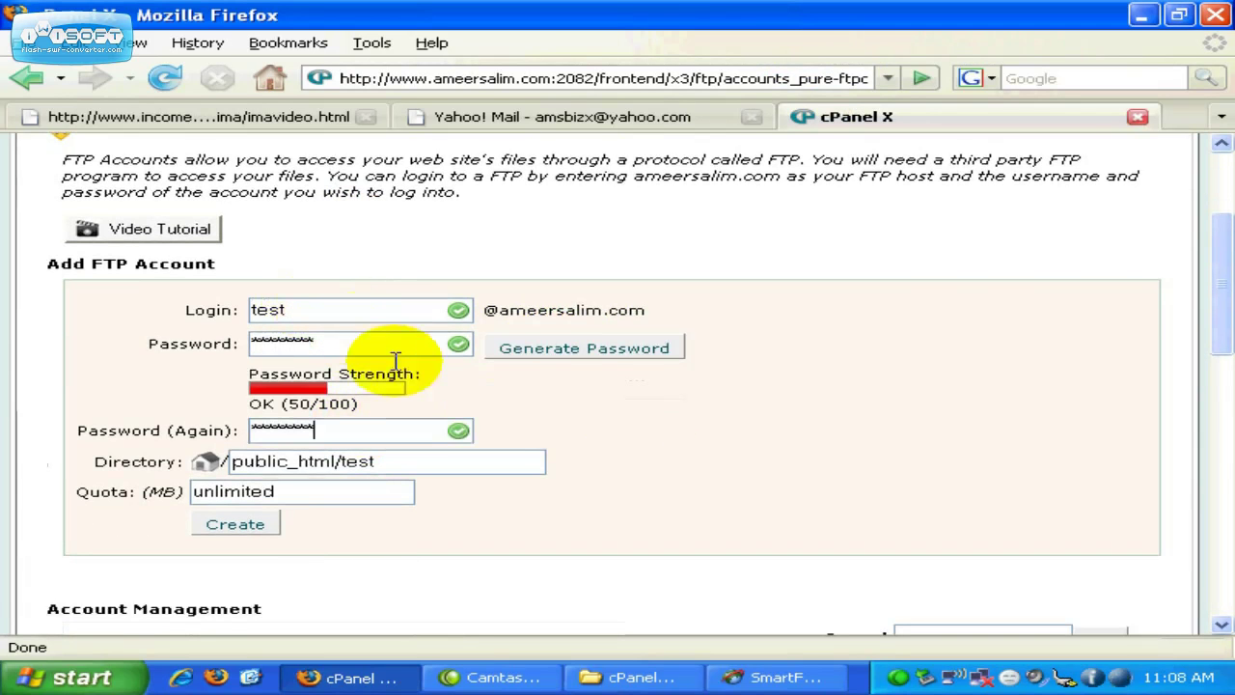
# Step: Keep directory public_html/test, set the quota to 500 MB, and create the account
pyautogui.click(455, 462)
pyautogui.scroll(-1, 487, 445)
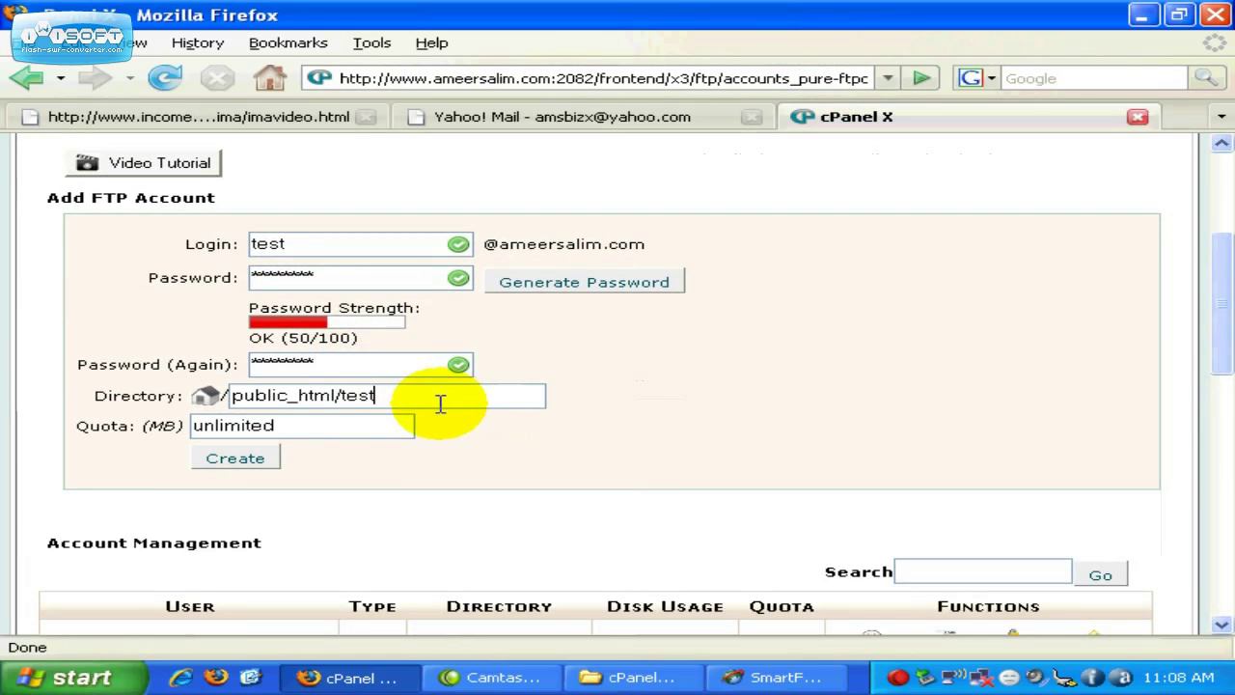
pyautogui.doubleClick(357, 396)
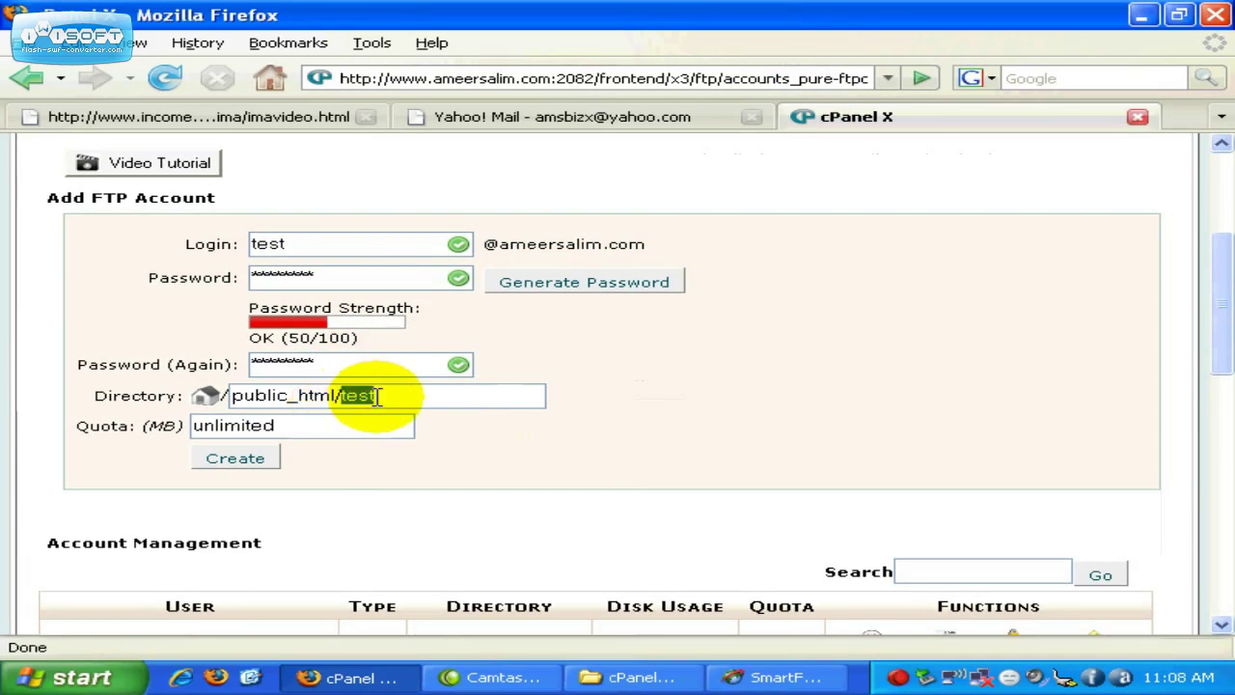
pyautogui.click(374, 398)
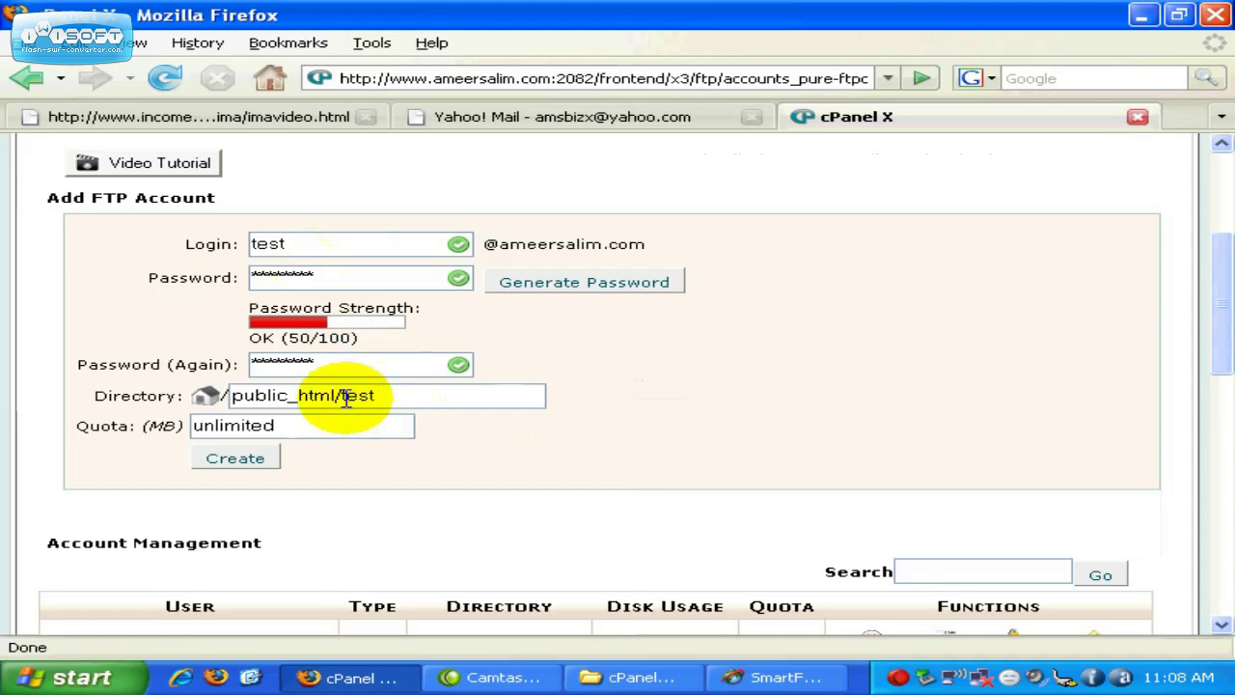
pyautogui.moveTo(339, 396); pyautogui.dragTo(386, 397)
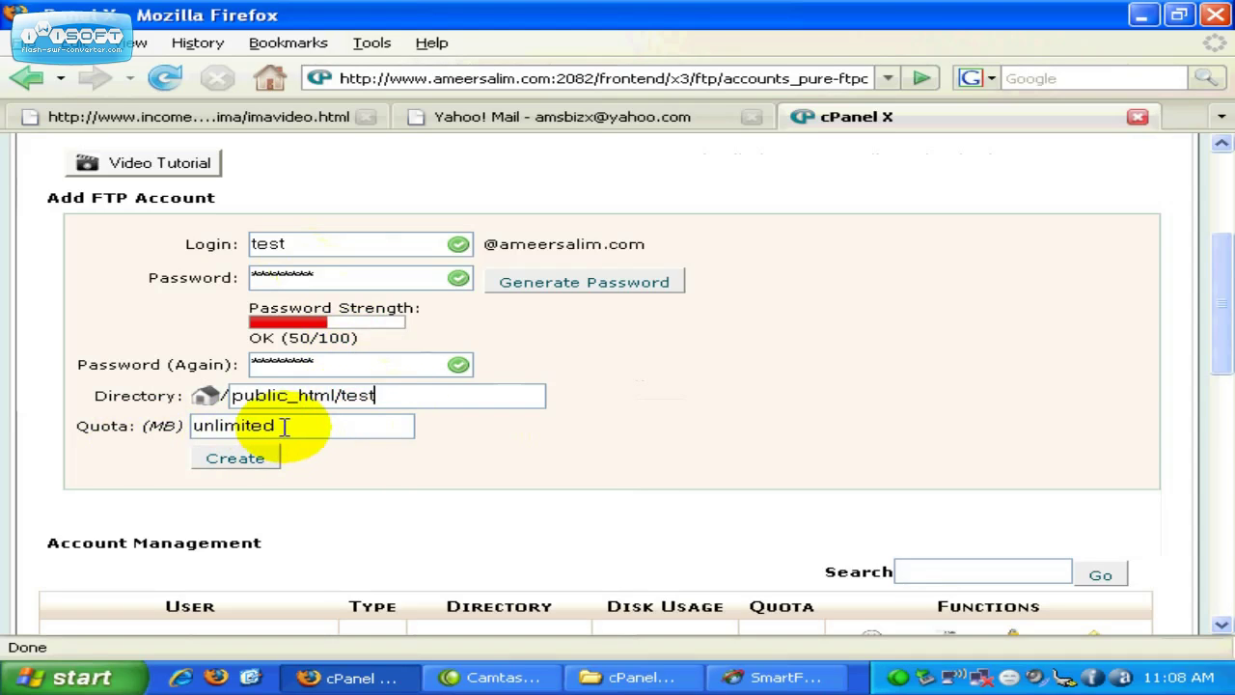
pyautogui.moveTo(285, 427); pyautogui.dragTo(188, 431)
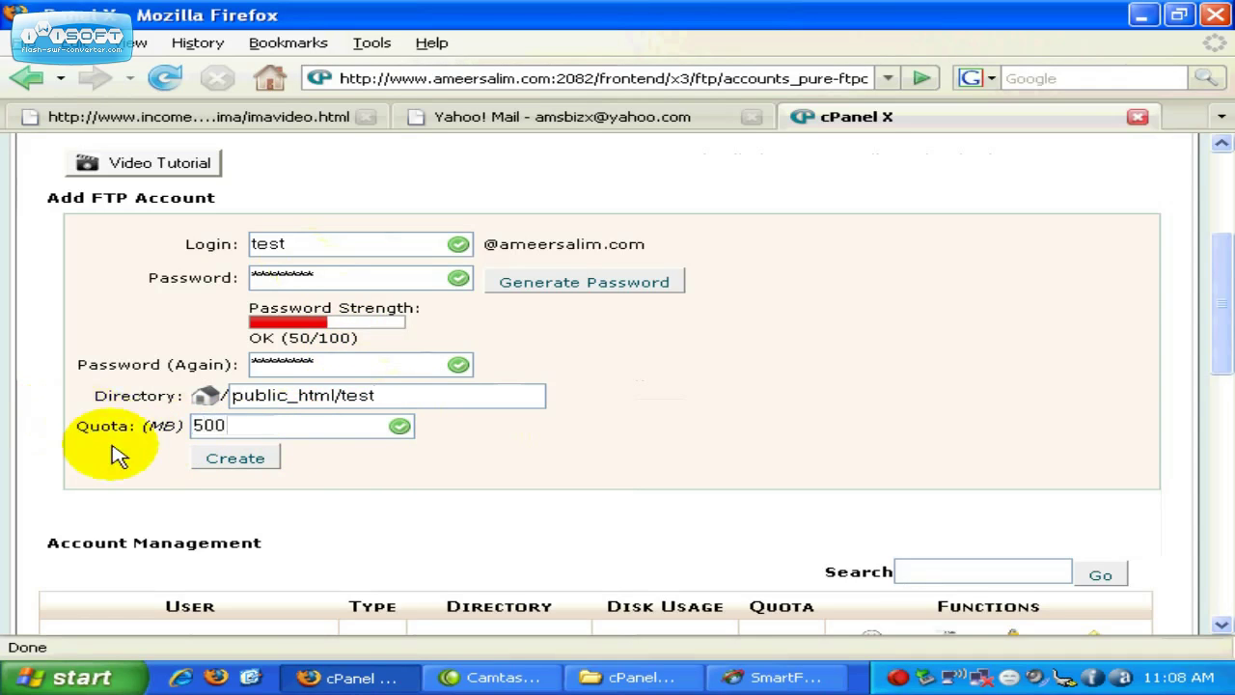
pyautogui.click(237, 458)
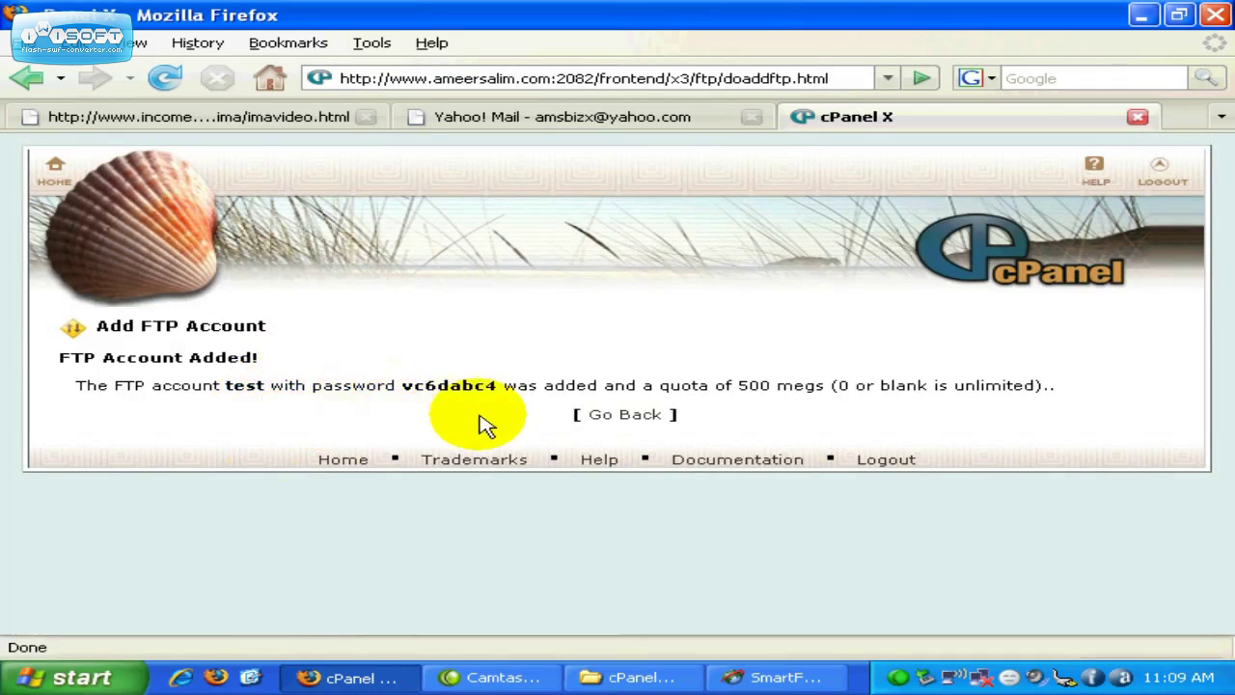
# Step: Go back and find the test account listed at /public_html/test with a 500 MB quota
pyautogui.click(624, 421)
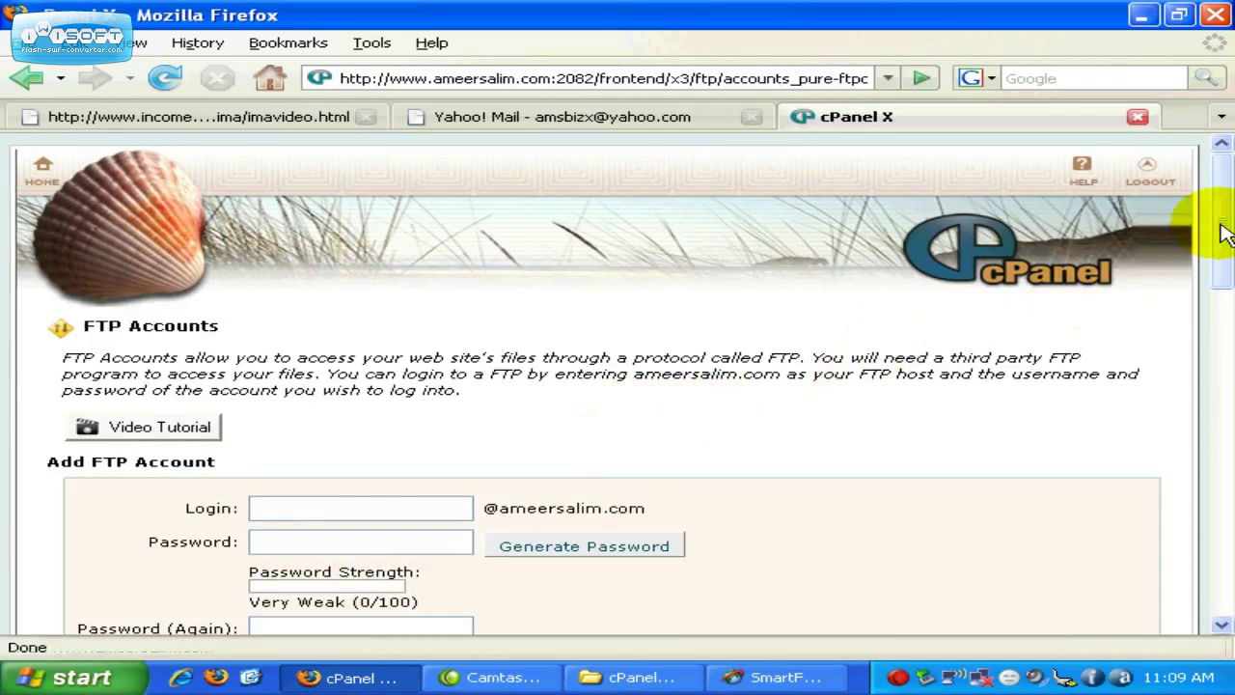
pyautogui.moveTo(1221, 235); pyautogui.dragTo(1221, 415)
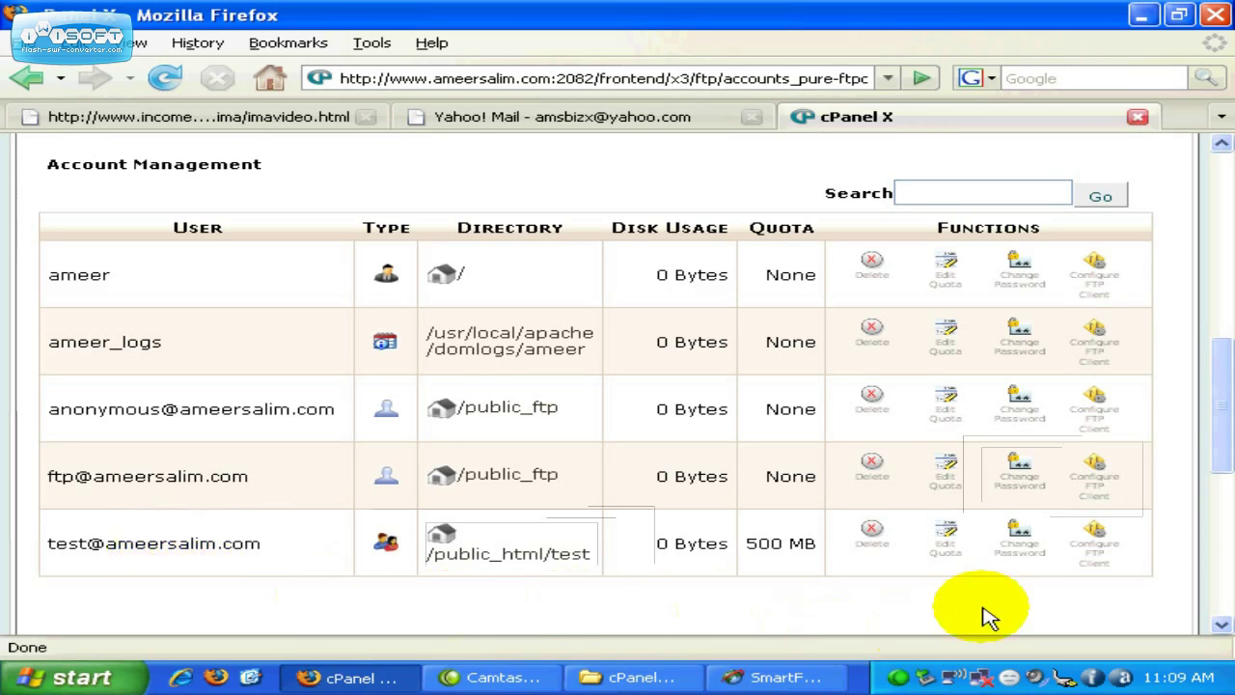
# Step: View the test account's manual FTP settings (port 21), then bring SmartFTP to the front
pyautogui.click(1101, 565)
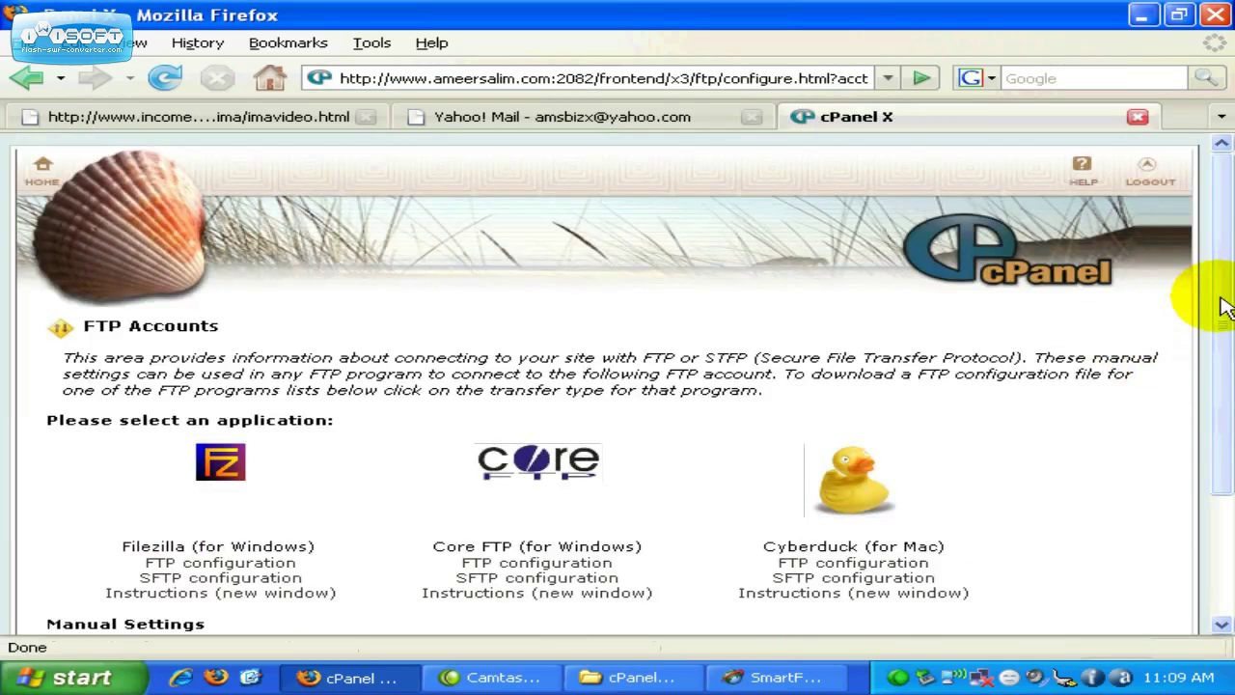
pyautogui.moveTo(1223, 305); pyautogui.dragTo(1213, 408)
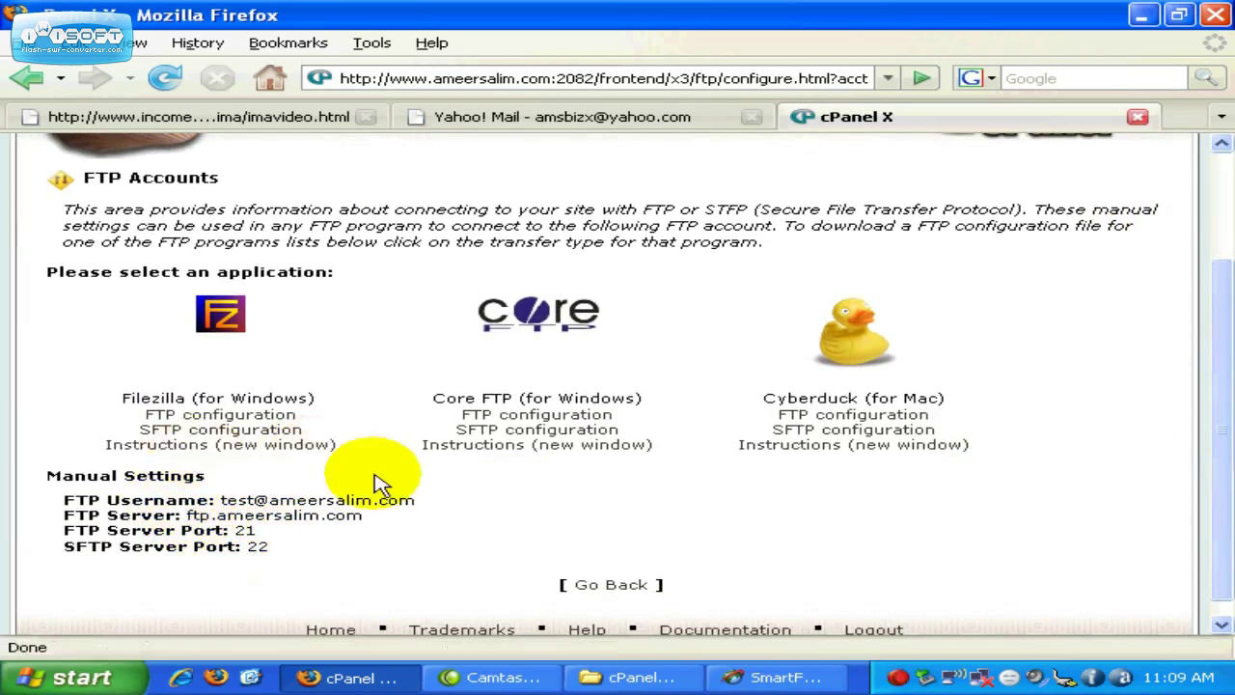
pyautogui.click(748, 678)
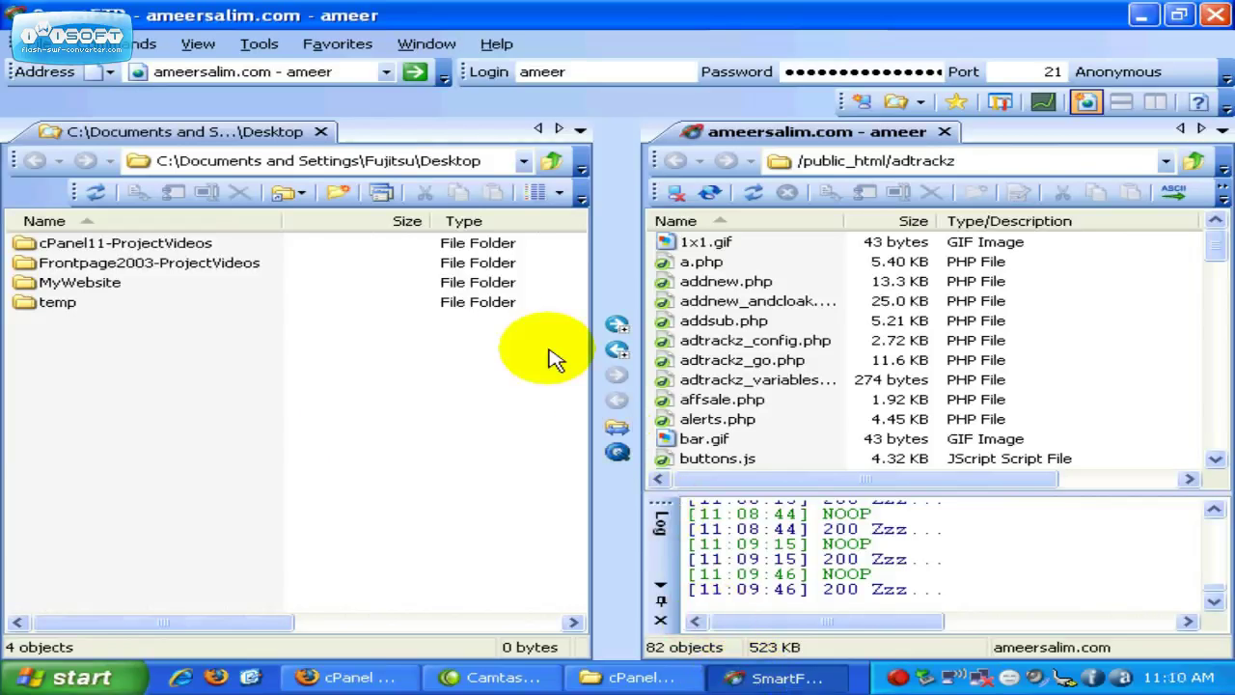
# Step: Copy the server ftp.ameersalim.com from cPanel into SmartFTP's address box
pyautogui.click(338, 72)
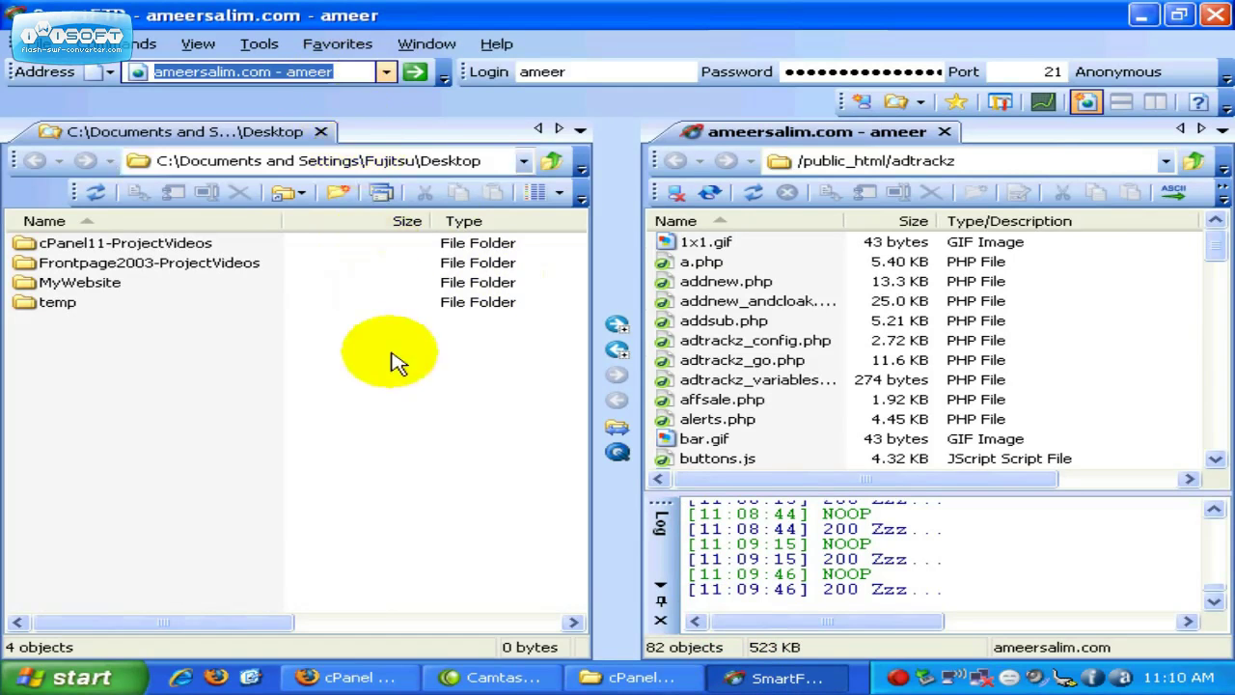
pyautogui.click(357, 678)
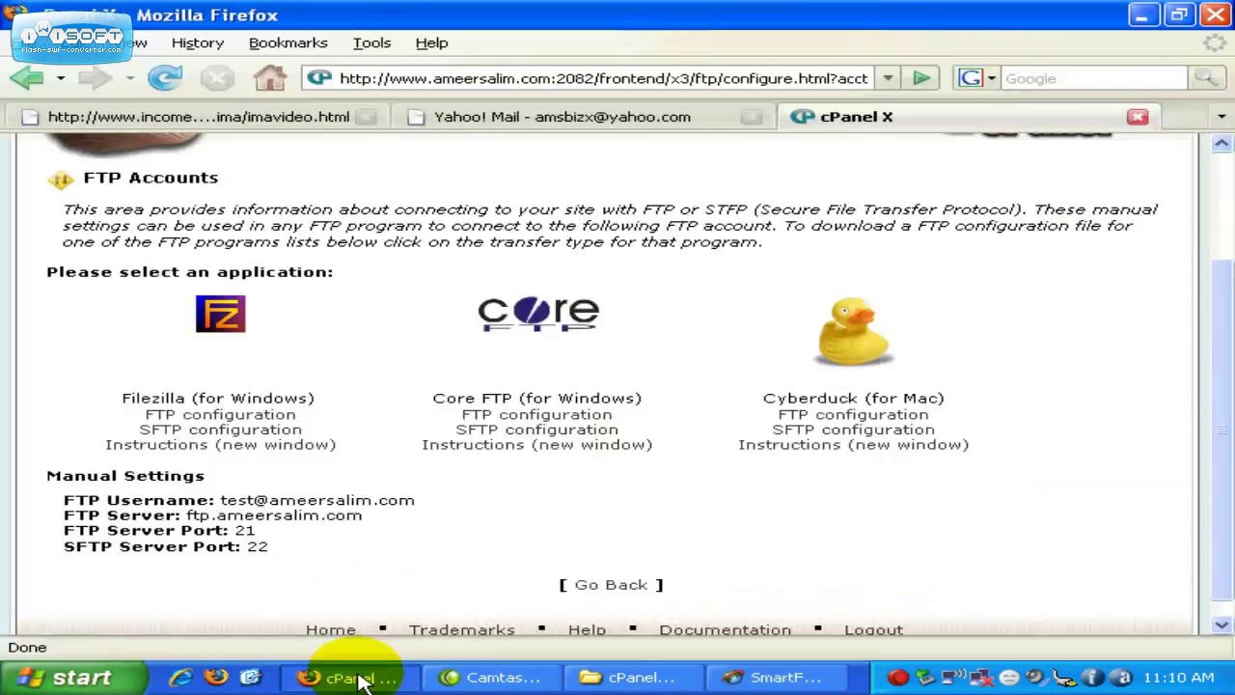
pyautogui.moveTo(108, 517); pyautogui.dragTo(349, 518)
pyautogui.click(188, 517)
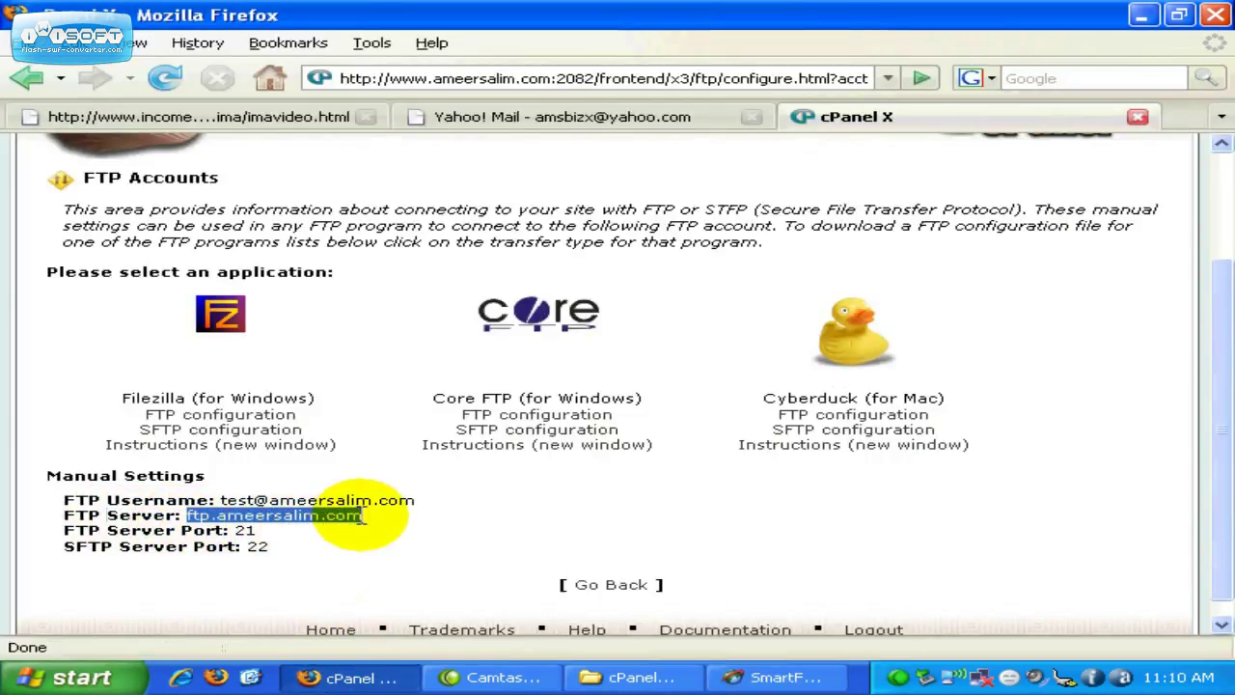
pyautogui.rightClick(349, 521)
pyautogui.click(359, 536)
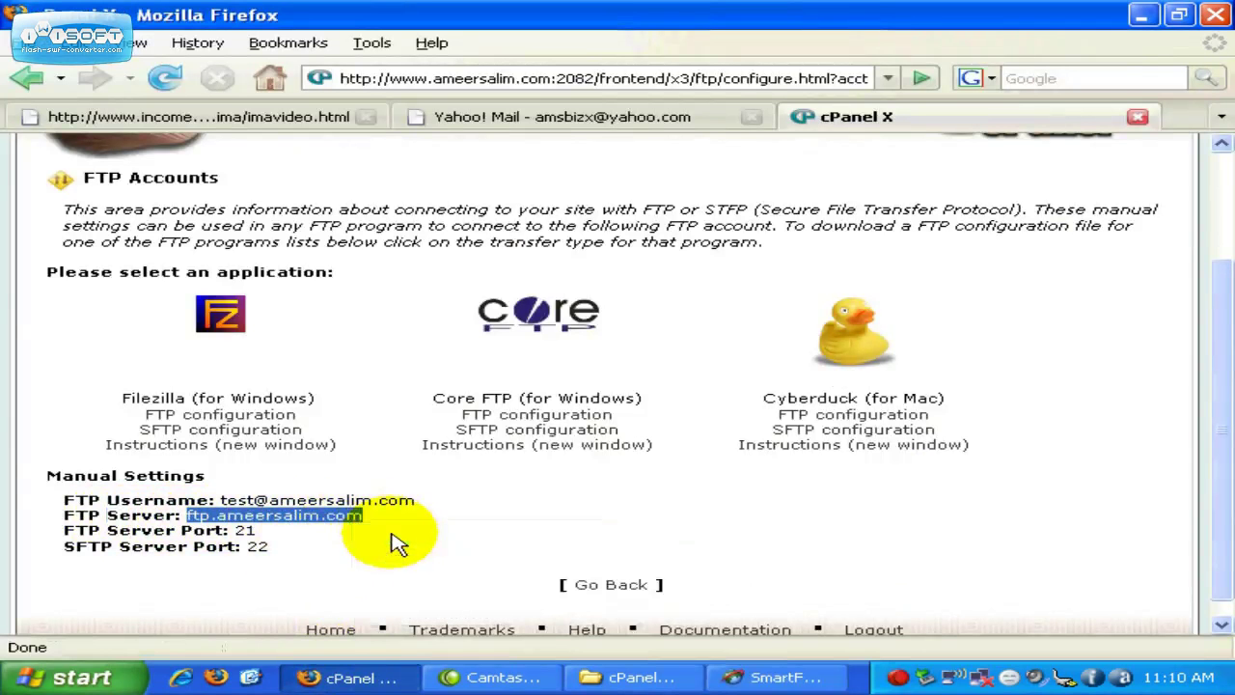
pyautogui.click(810, 678)
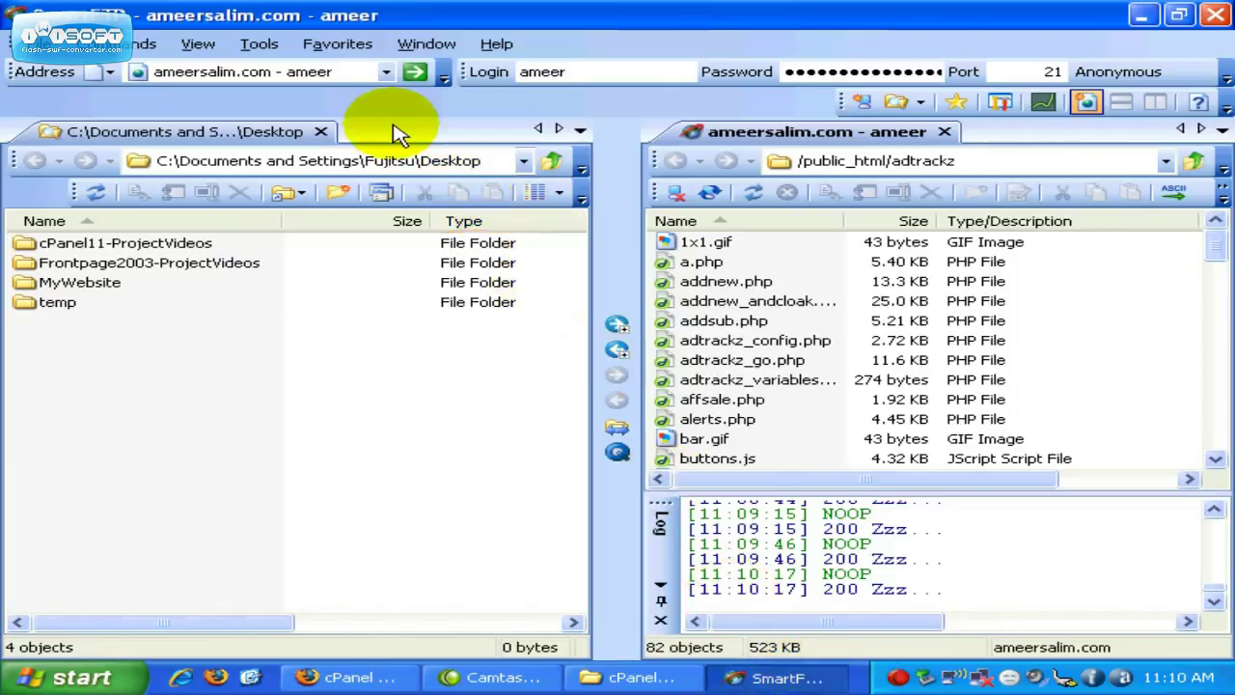
pyautogui.click(340, 75)
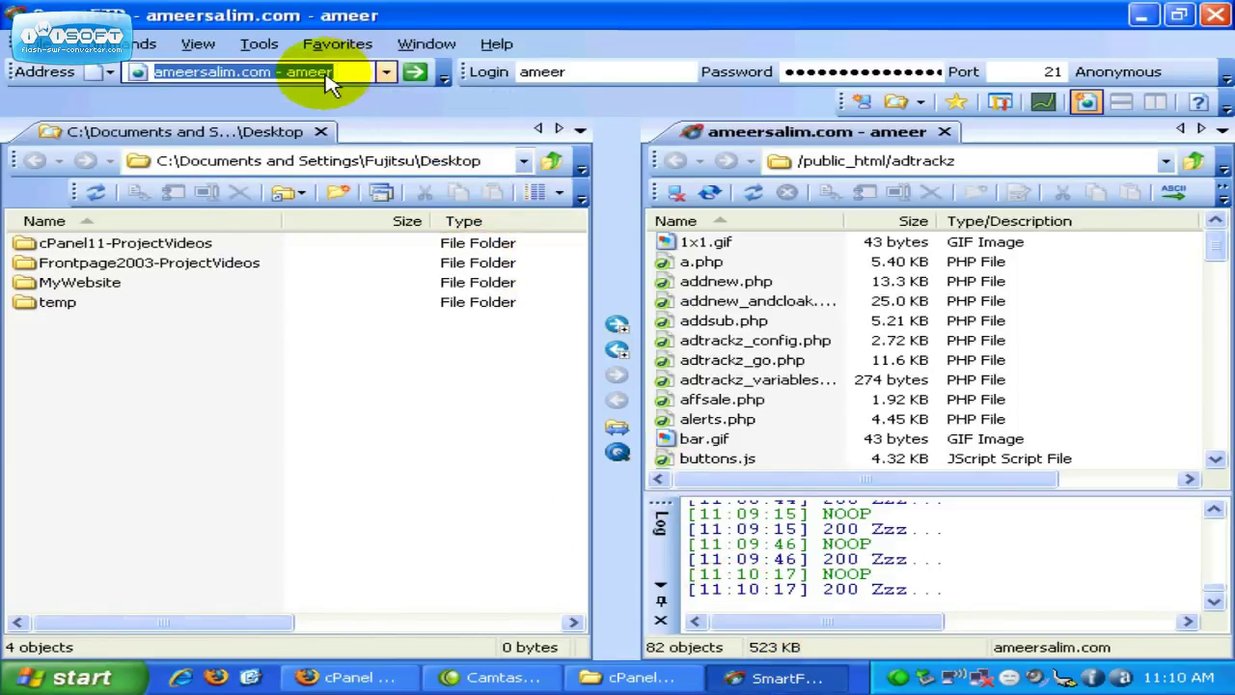
pyautogui.rightClick(329, 82)
pyautogui.click(381, 137)
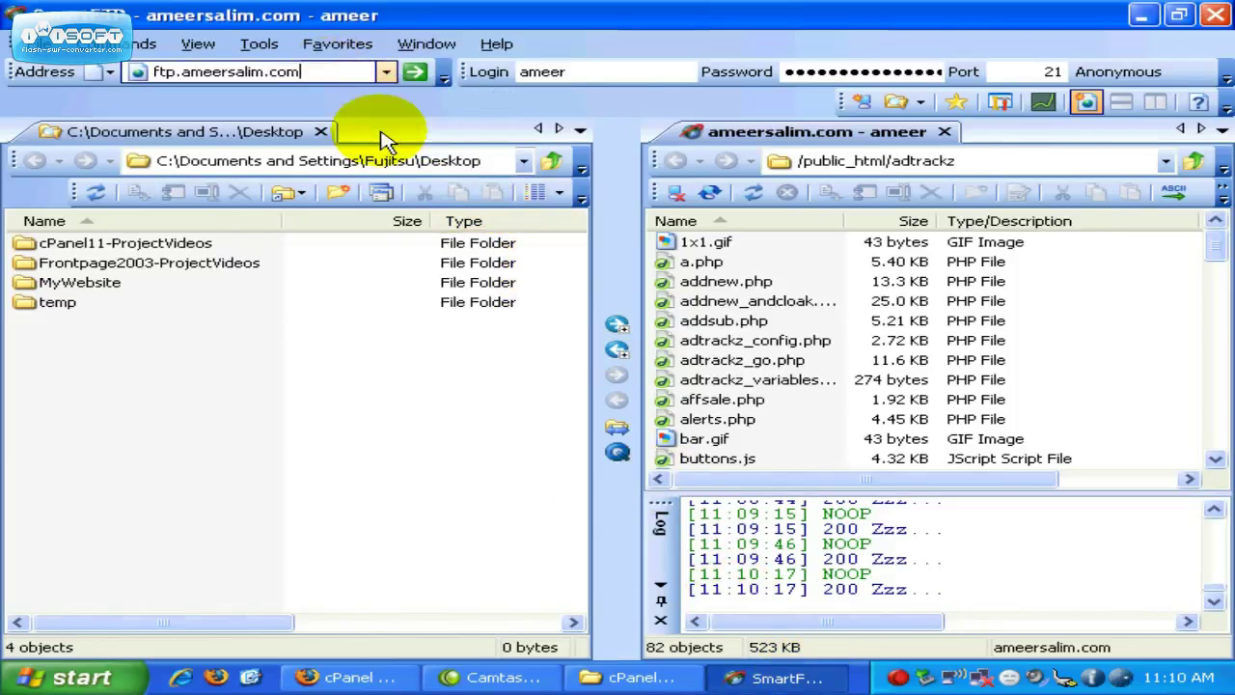
# Step: Copy the test account's FTP username from cPanel into SmartFTP's Login field
pyautogui.click(381, 679)
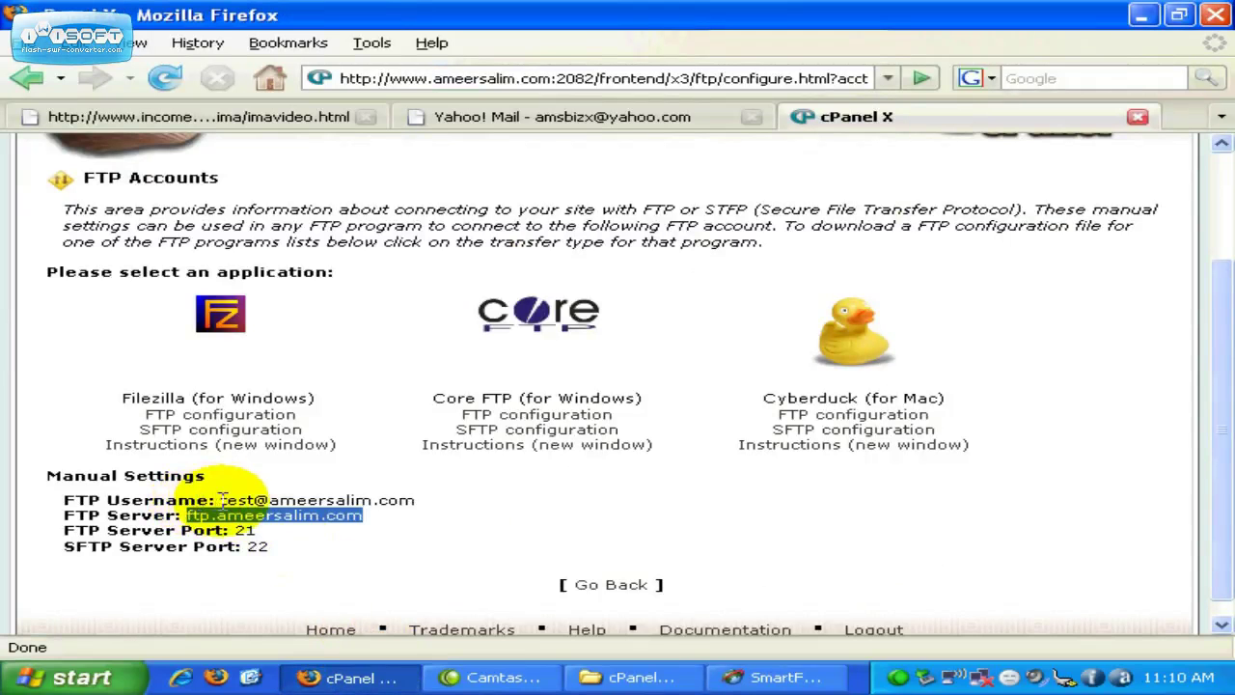
pyautogui.moveTo(222, 500); pyautogui.dragTo(403, 501)
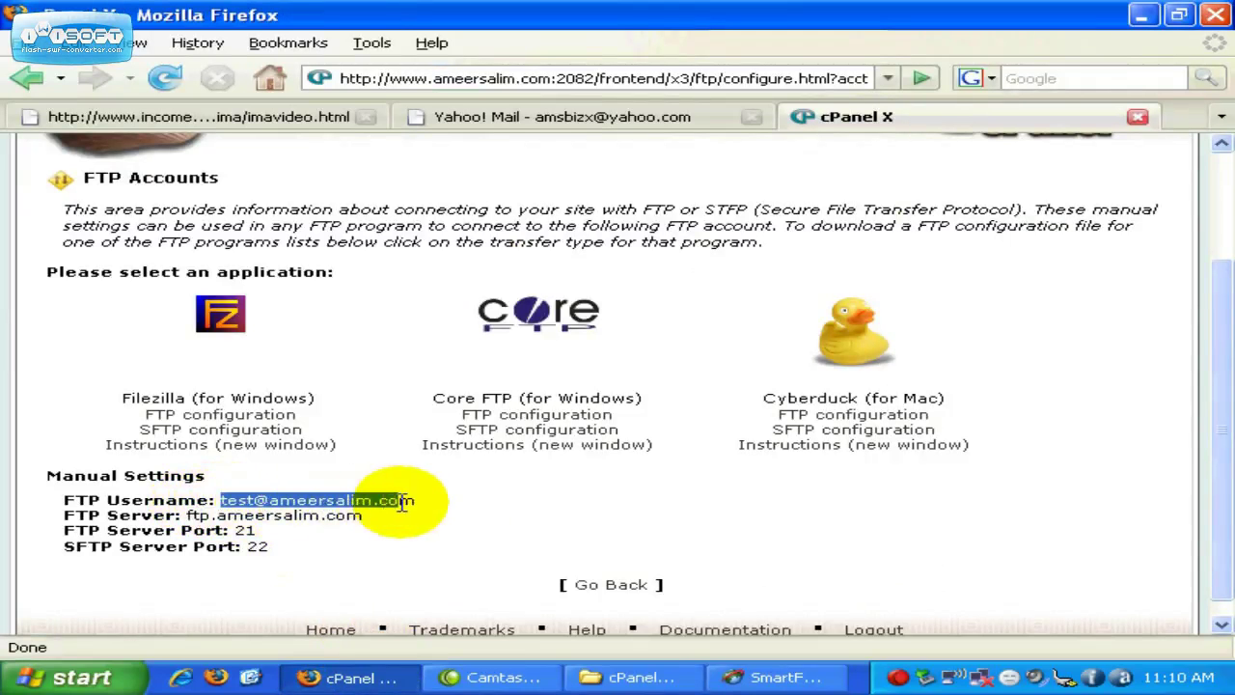
pyautogui.rightClick(412, 502)
pyautogui.click(450, 524)
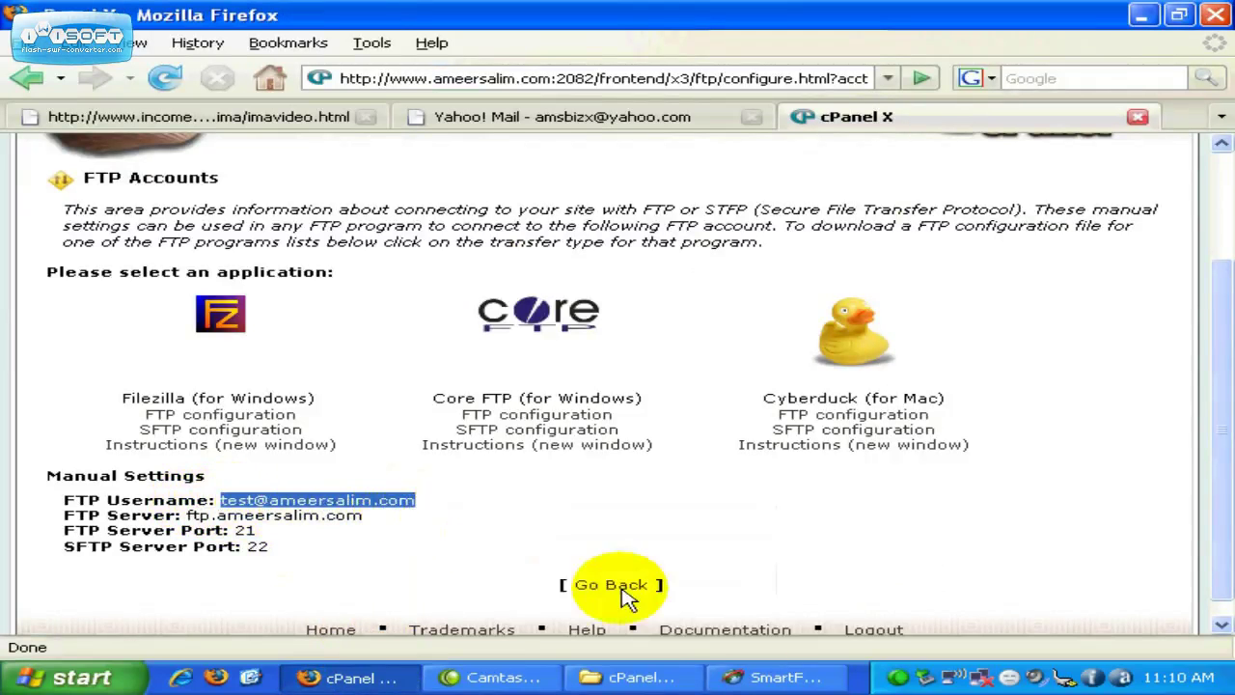
pyautogui.click(733, 677)
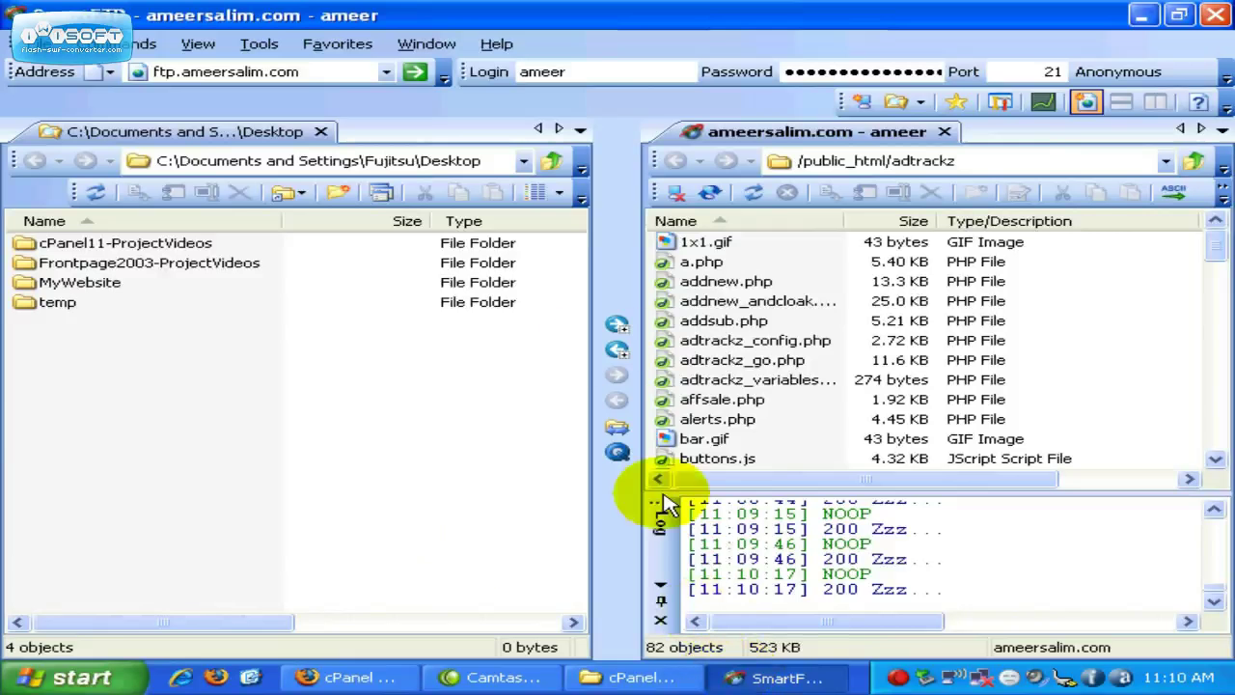
pyautogui.click(577, 73)
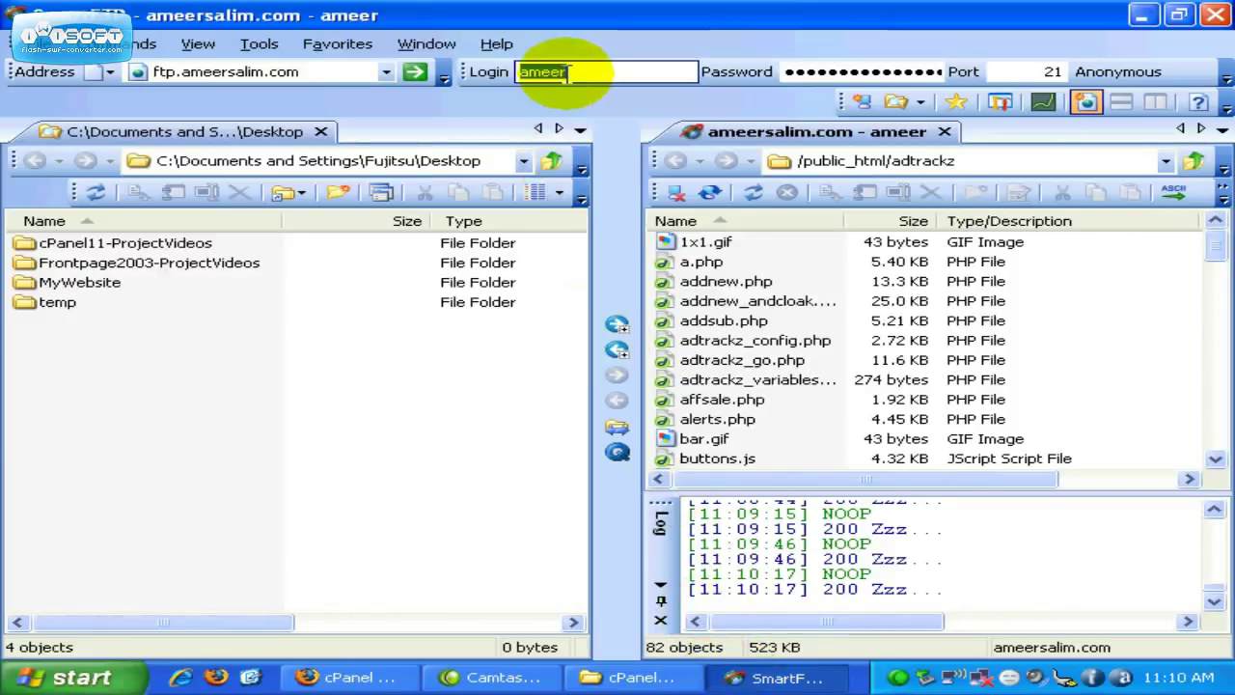
pyautogui.rightClick(560, 83)
pyautogui.click(617, 143)
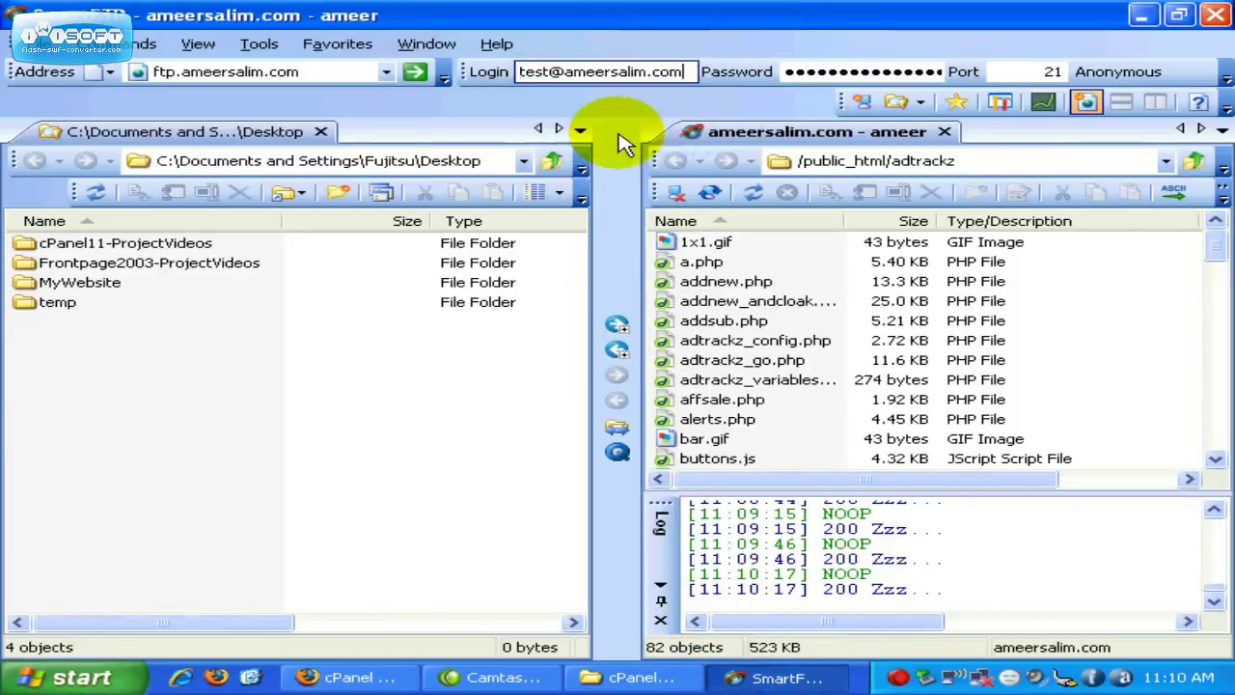
# Step: Enter the test account's password in SmartFTP's password field
pyautogui.doubleClick(820, 71)
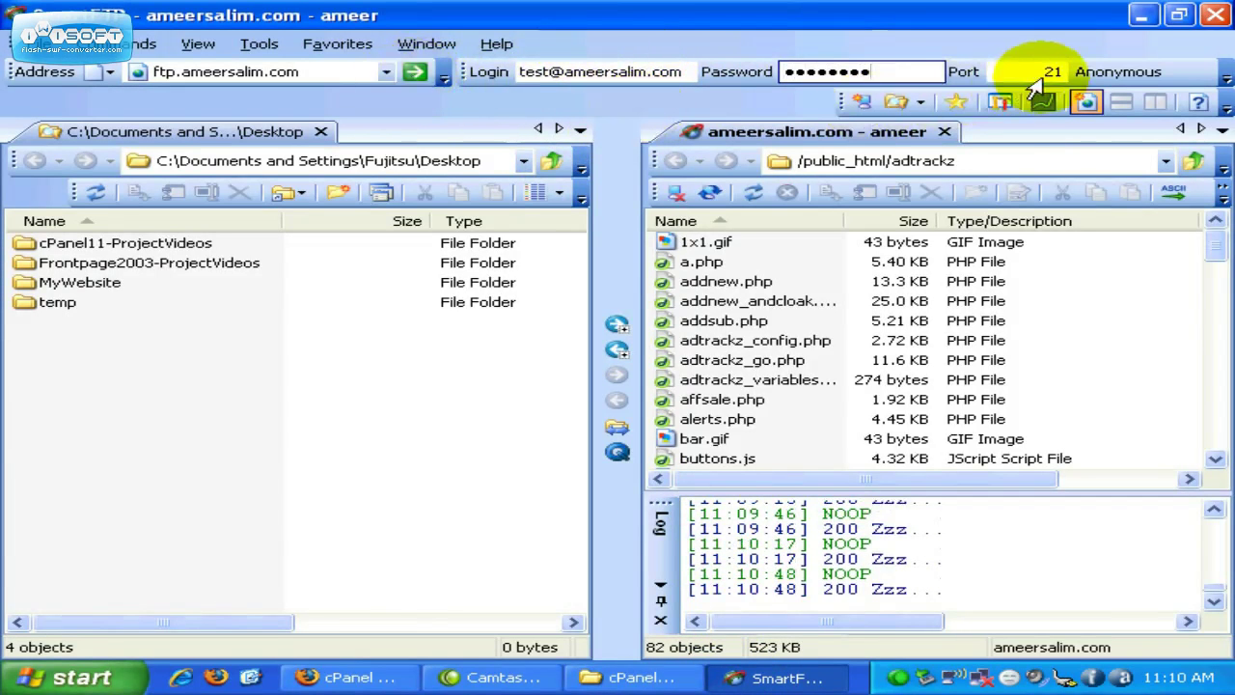
pyautogui.click(391, 673)
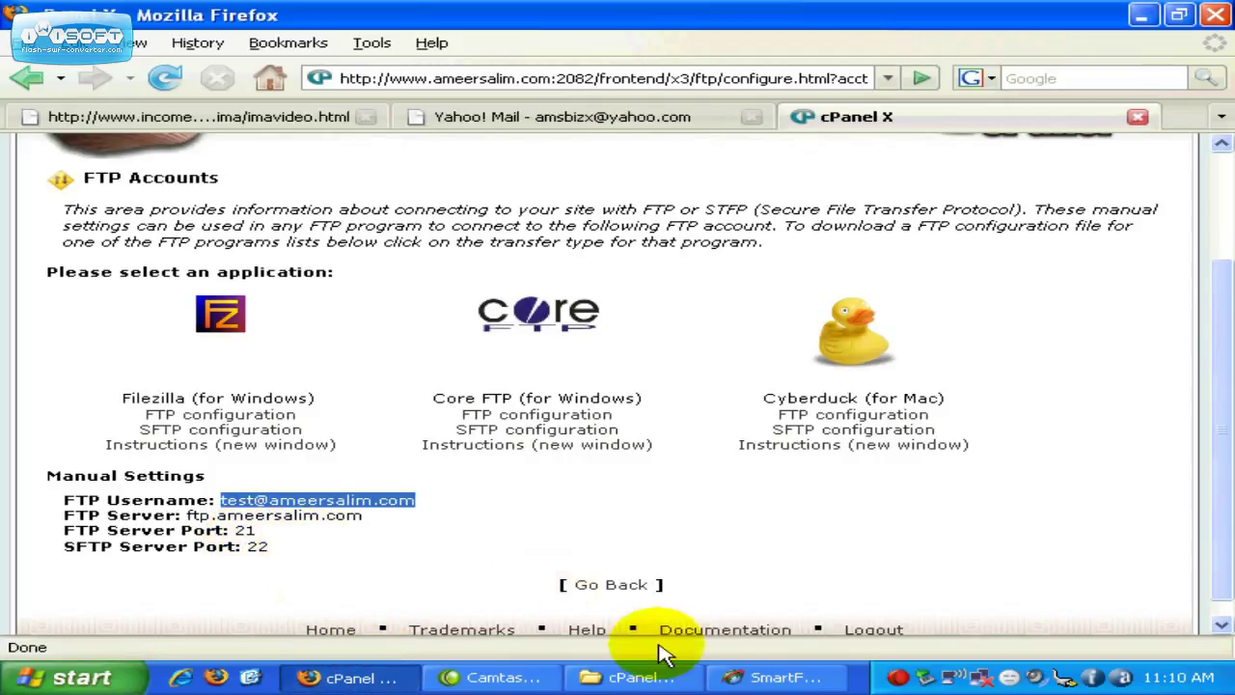
pyautogui.click(765, 677)
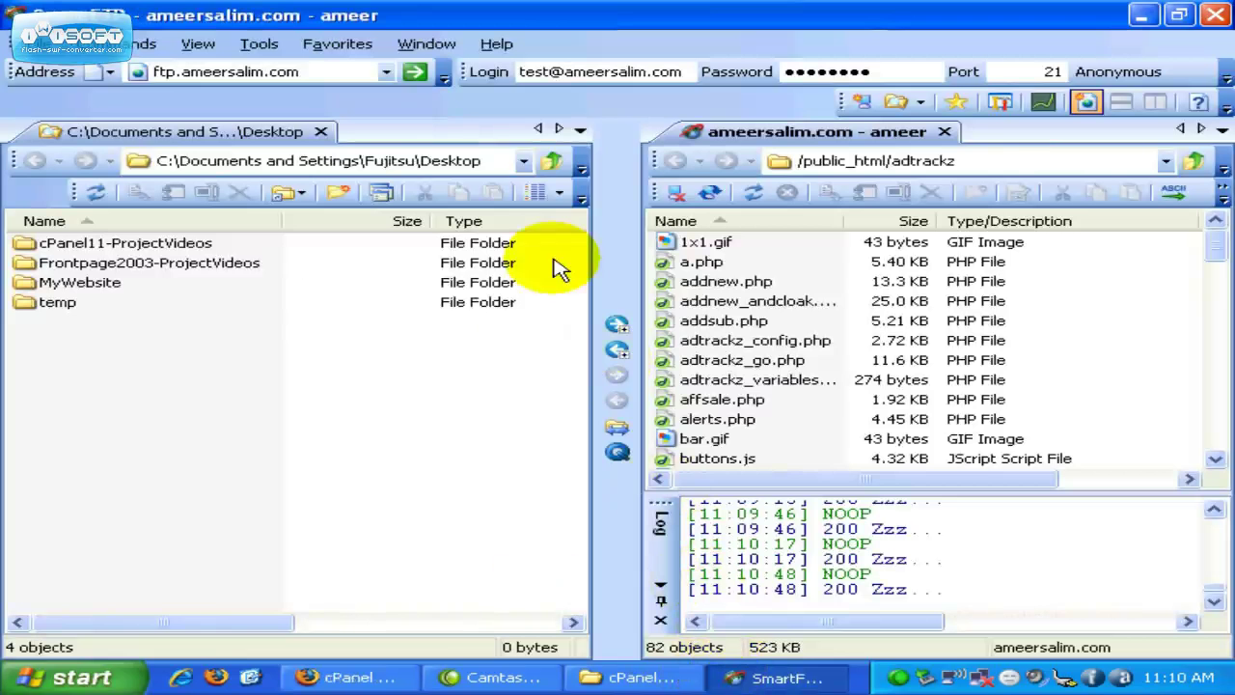
# Step: Connect as the test account, seeing only .ftpquota at the root, then return to cPanel
pyautogui.click(416, 73)
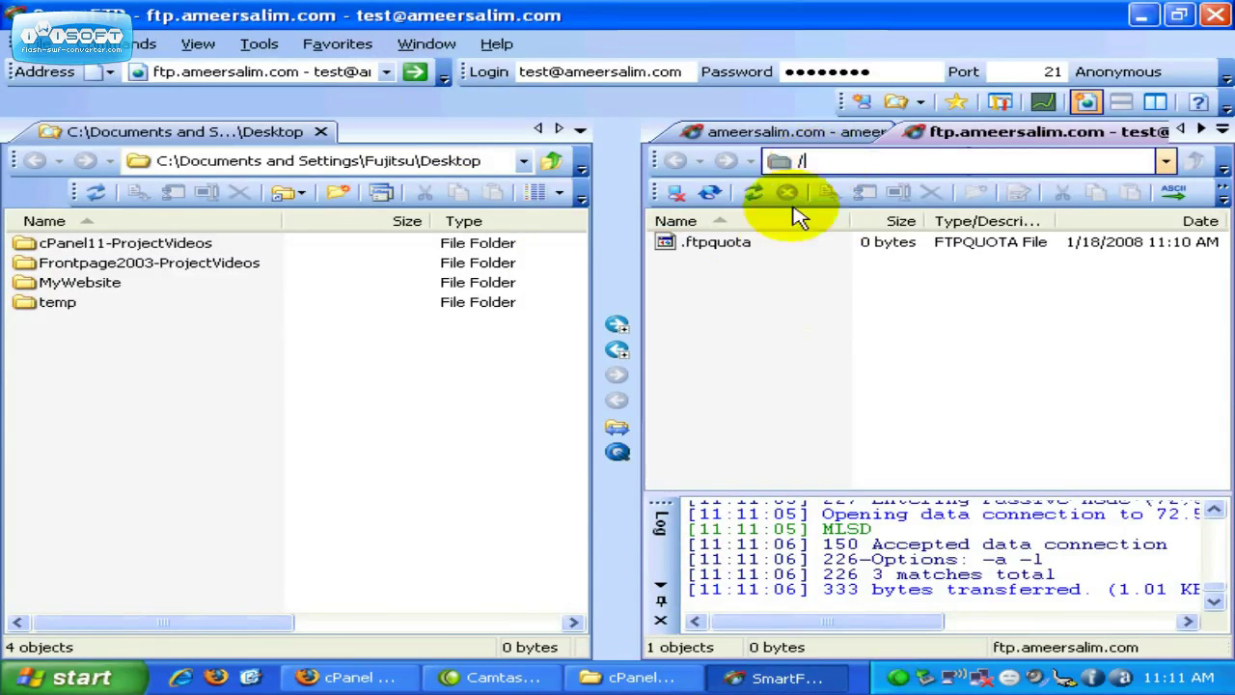
pyautogui.click(359, 677)
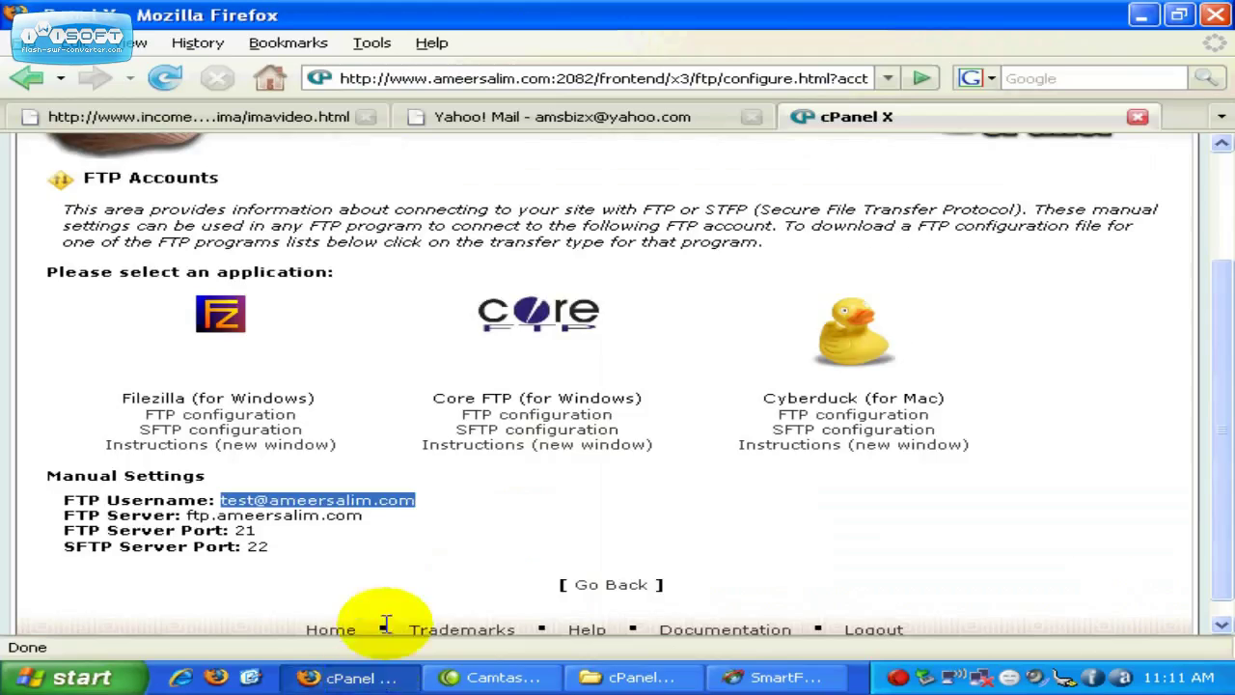
# Step: Check the test account row in Account Management (/public_html/test, 500 MB), then return to SmartFTP
pyautogui.click(602, 585)
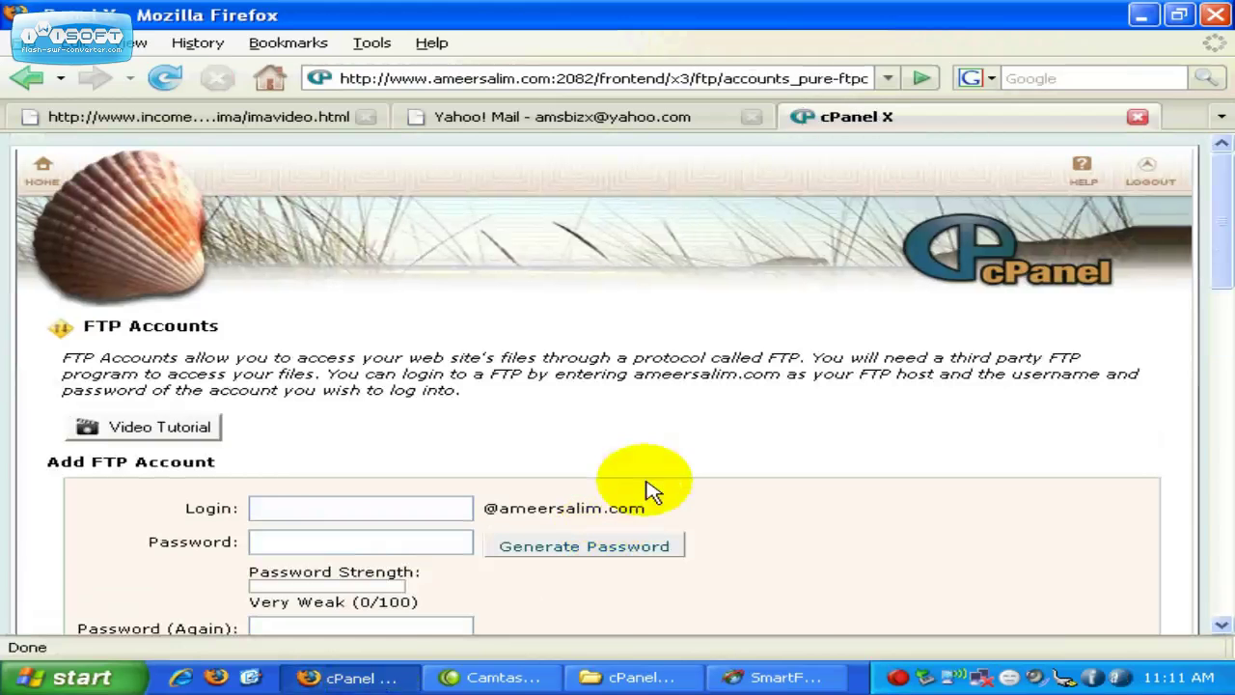
pyautogui.scroll(-5, 657, 482)
pyautogui.scroll(-7, 664, 479)
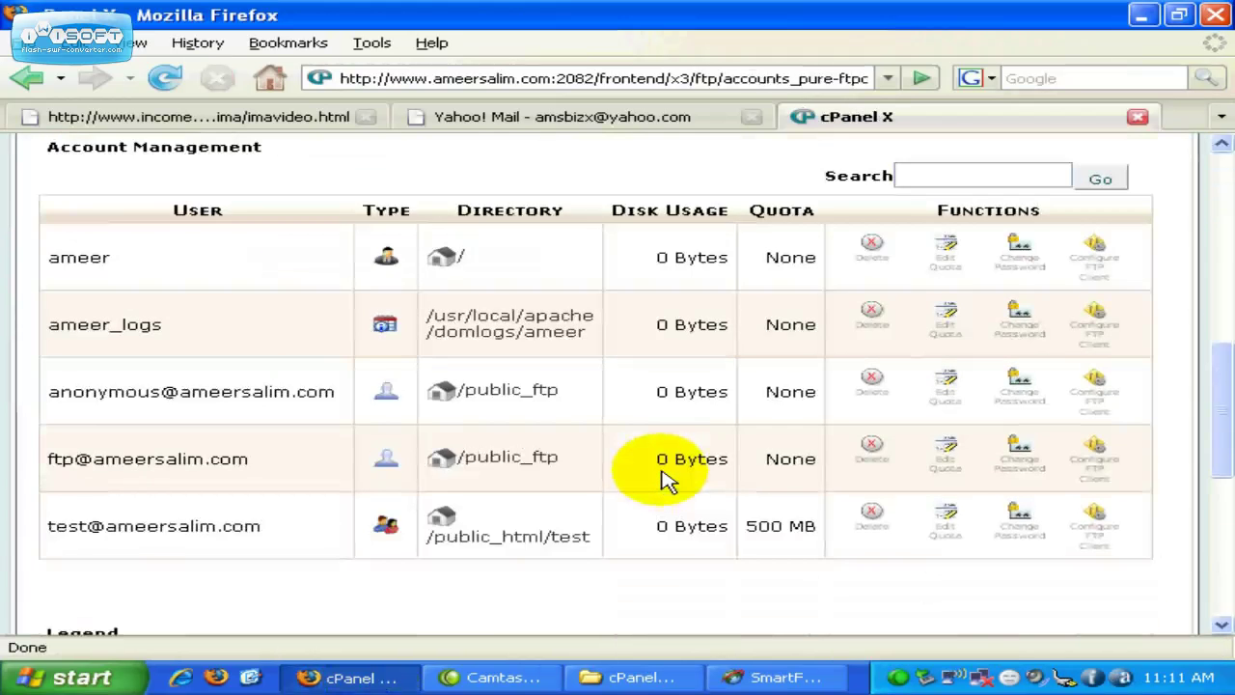
pyautogui.moveTo(584, 539)
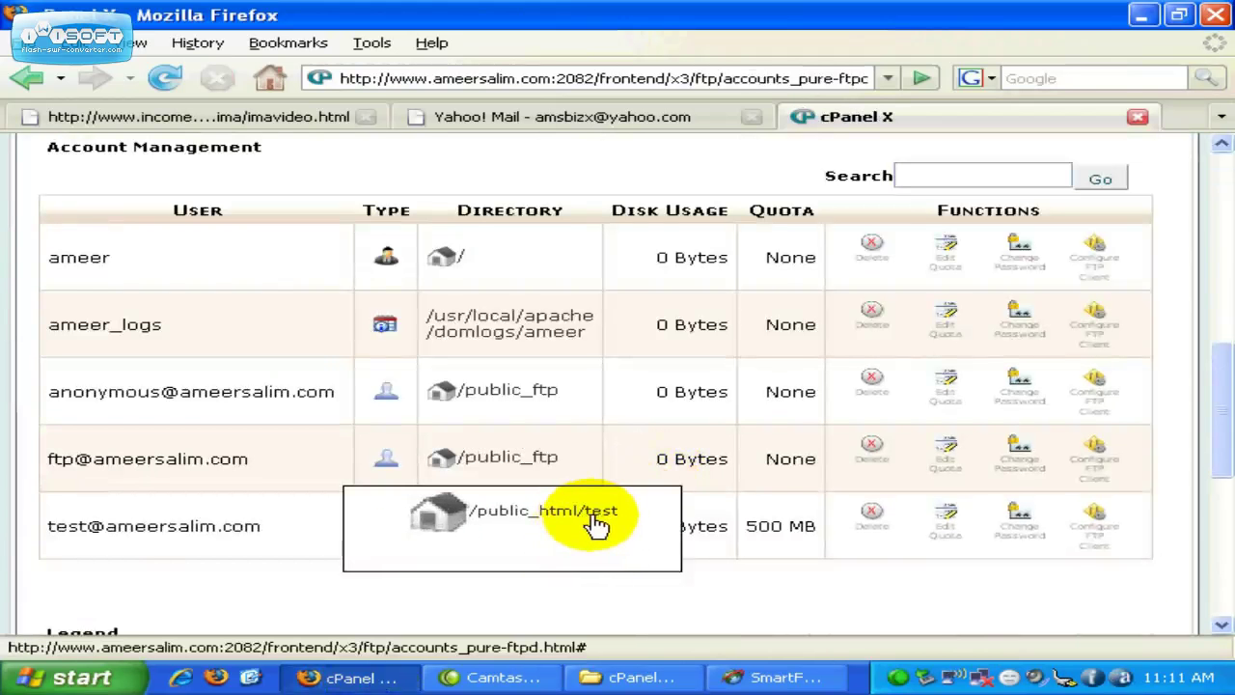
pyautogui.click(758, 676)
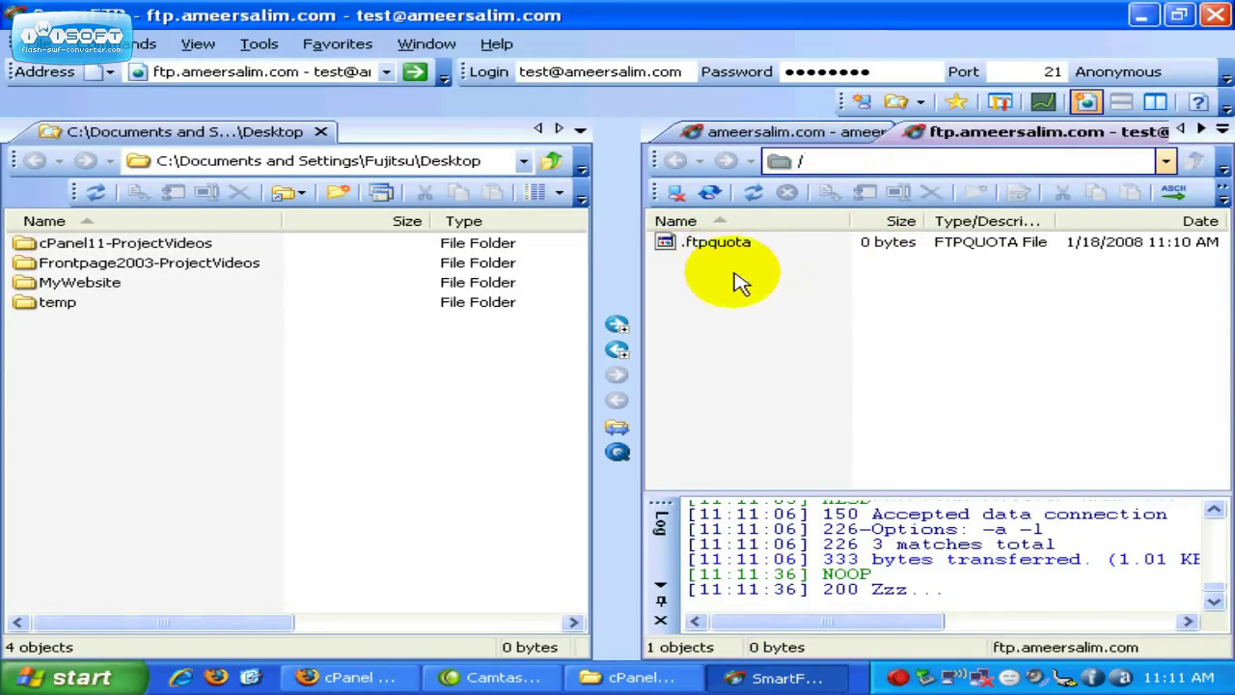
# Step: Upload 14IncreaseProfits.jpg from MyWebsite/images to the test account's root folder
pyautogui.doubleClick(97, 286)
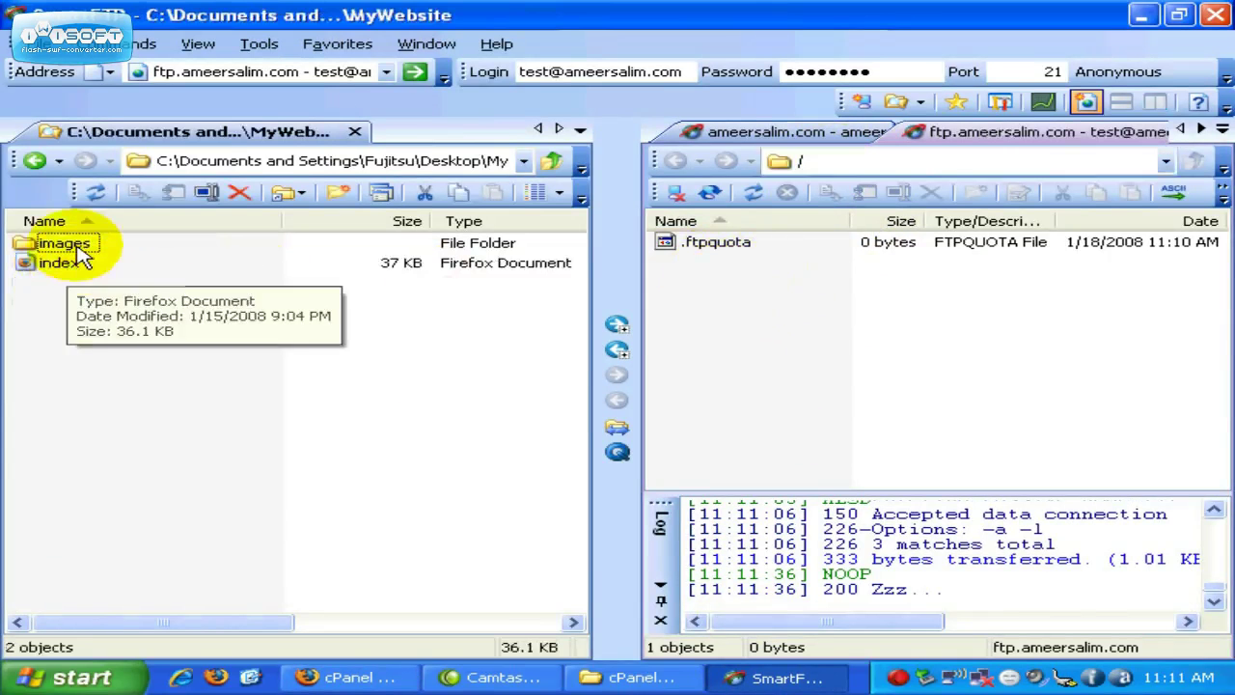
pyautogui.doubleClick(61, 244)
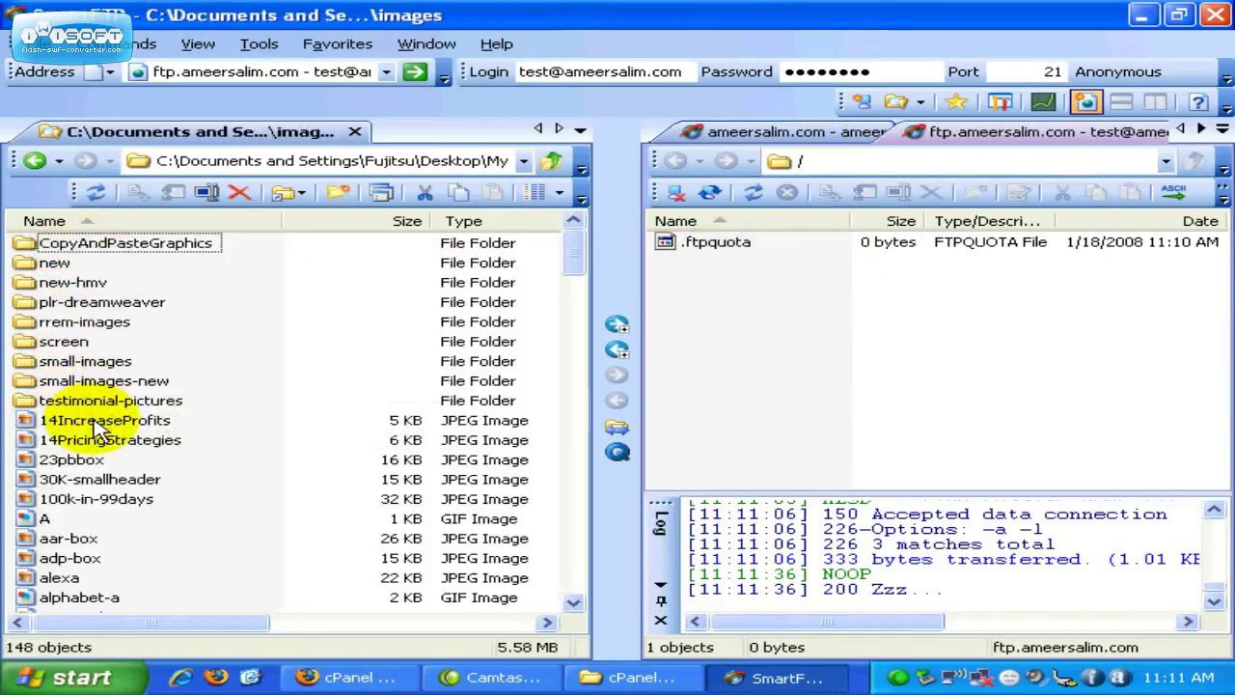
pyautogui.click(101, 422)
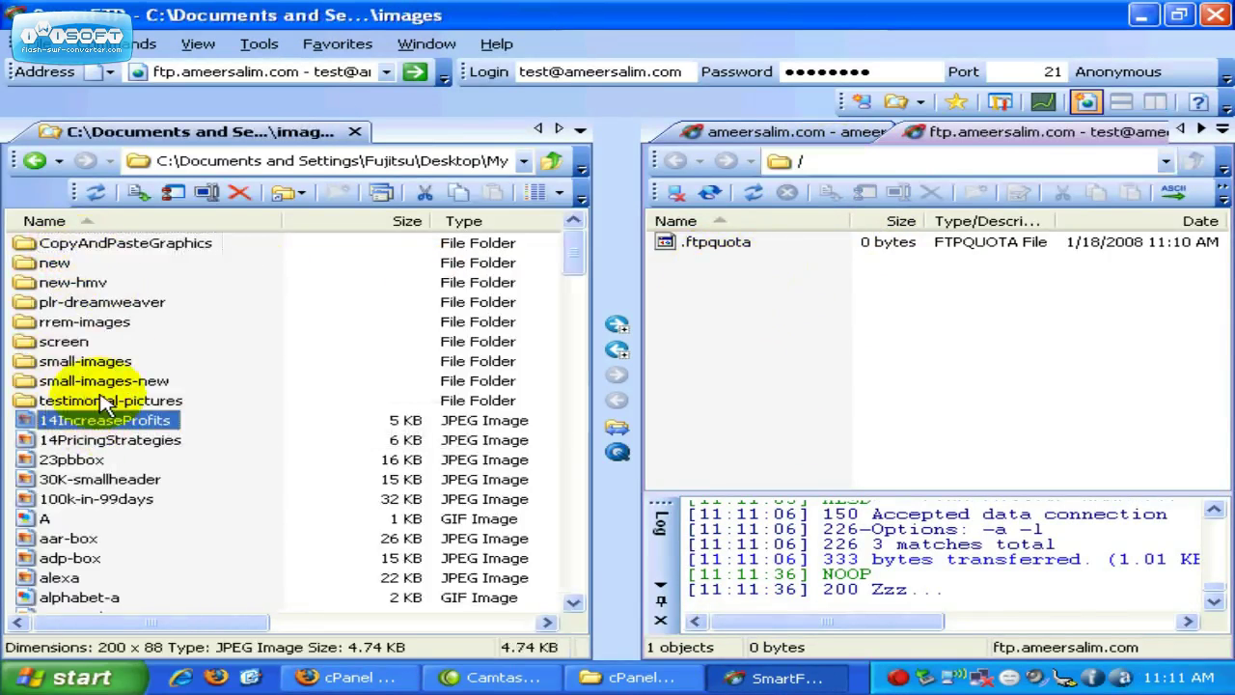
pyautogui.moveTo(165, 419); pyautogui.dragTo(809, 346)
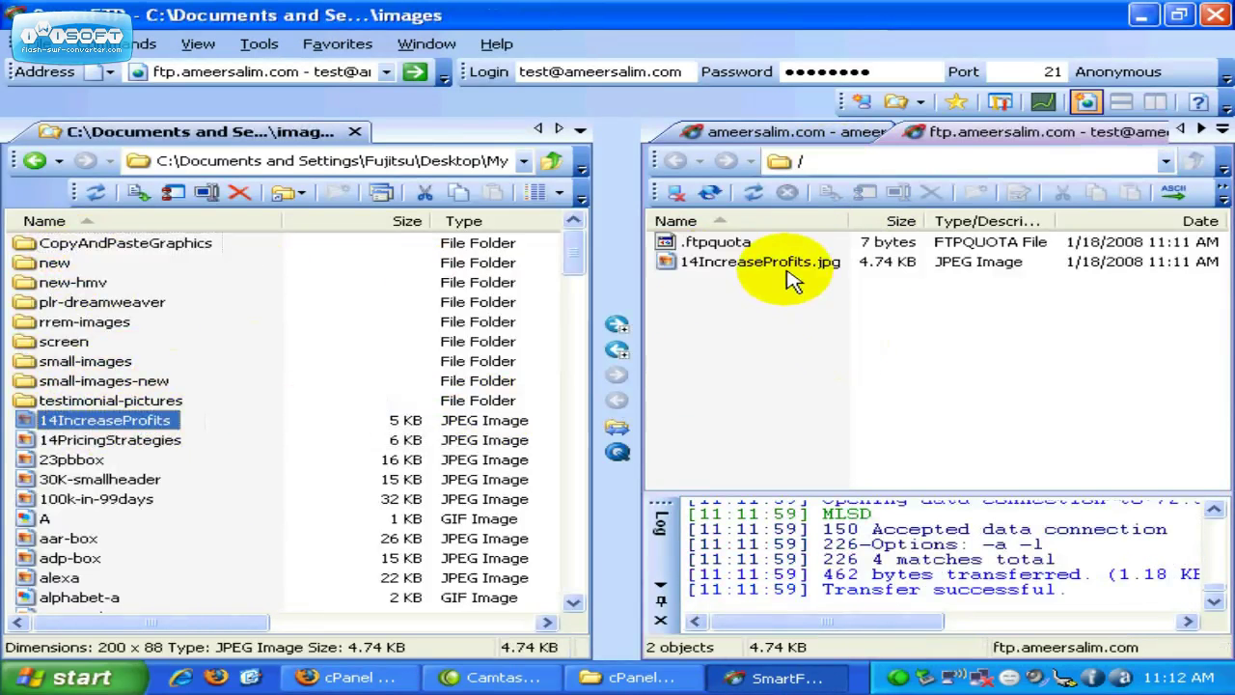
pyautogui.click(352, 677)
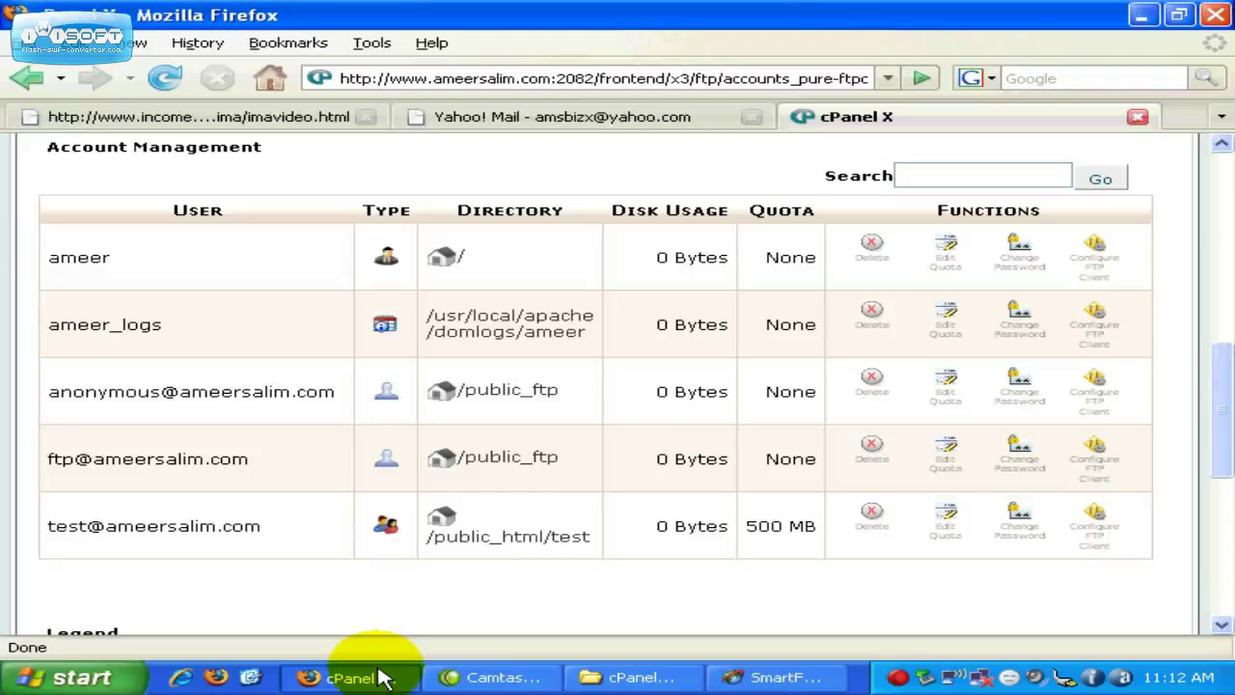
pyautogui.click(24, 43)
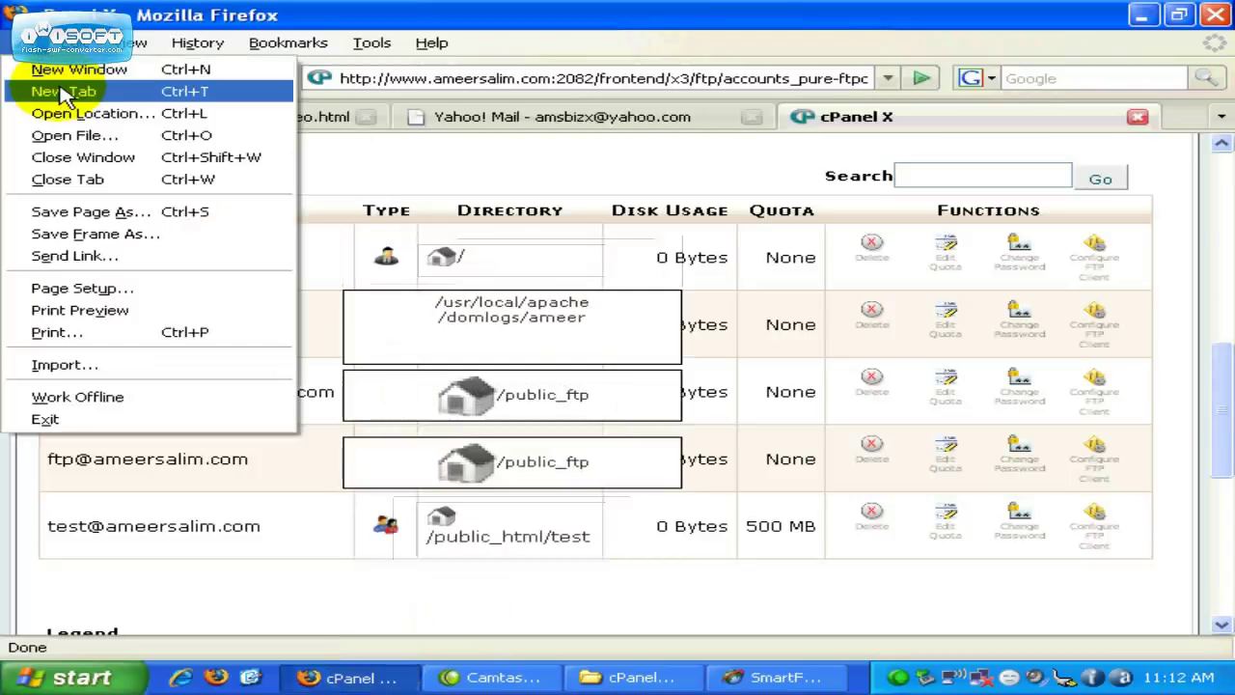
pyautogui.click(68, 89)
pyautogui.write('ht')
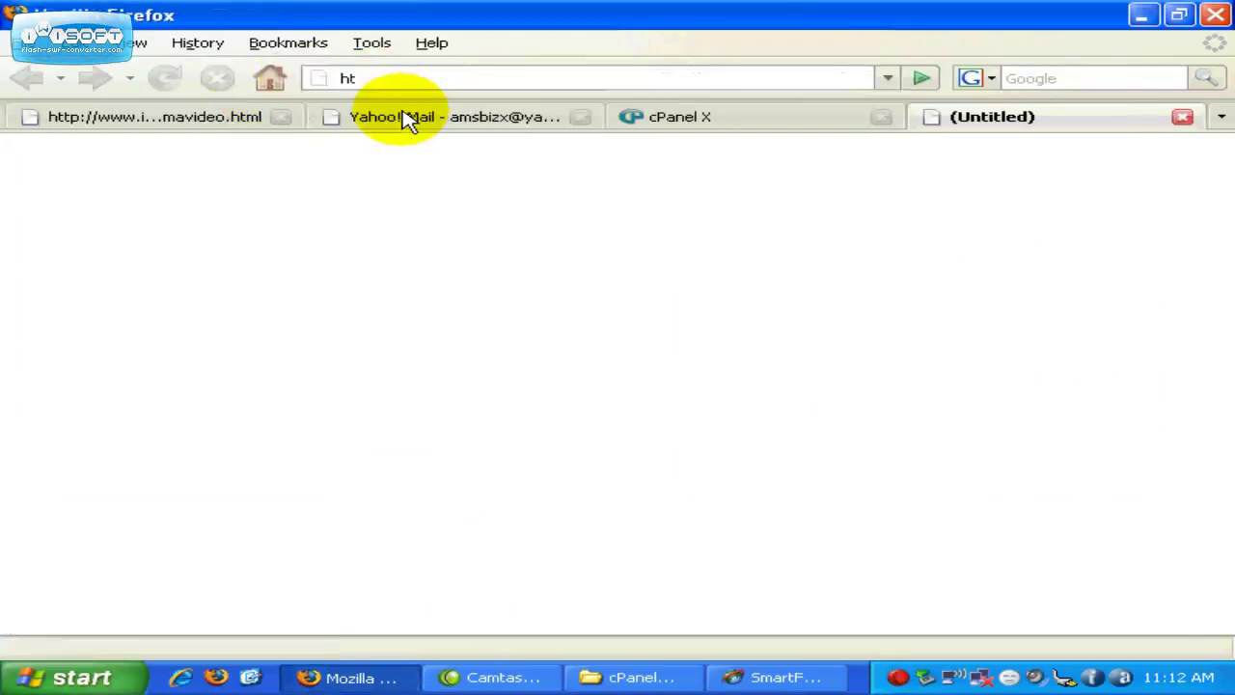
pyautogui.write('tp://www')
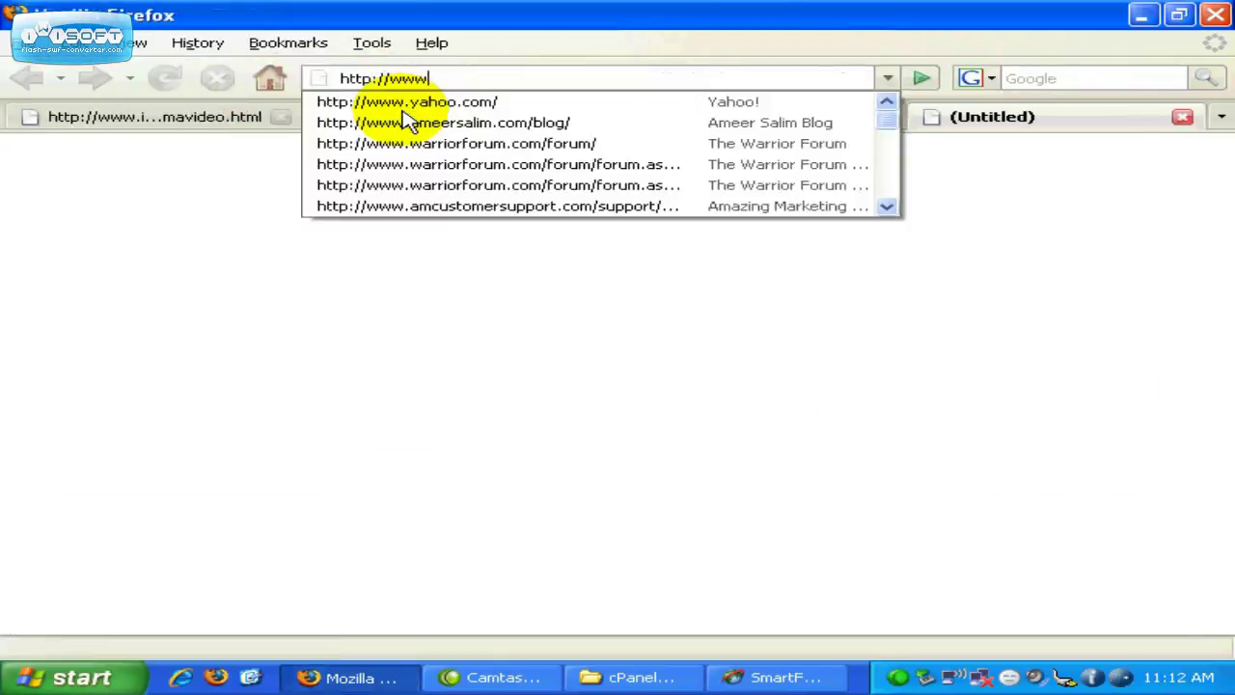
pyautogui.write('.ameersalim.co')
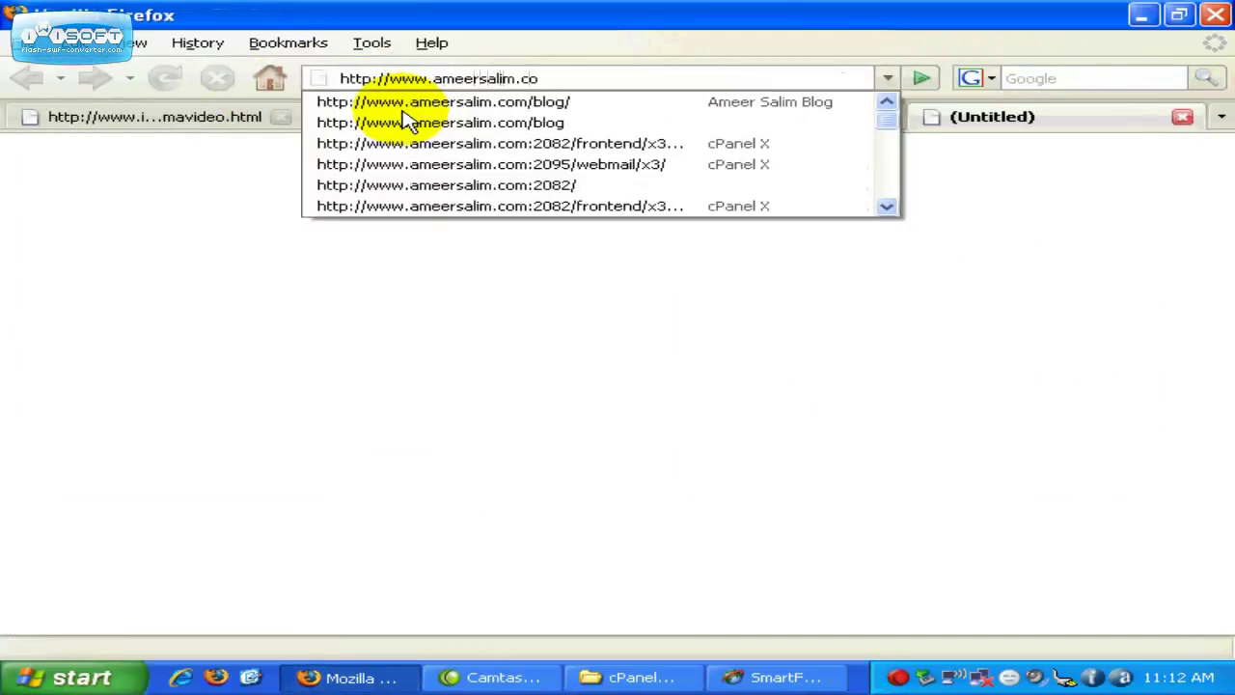
pyautogui.write('/test')
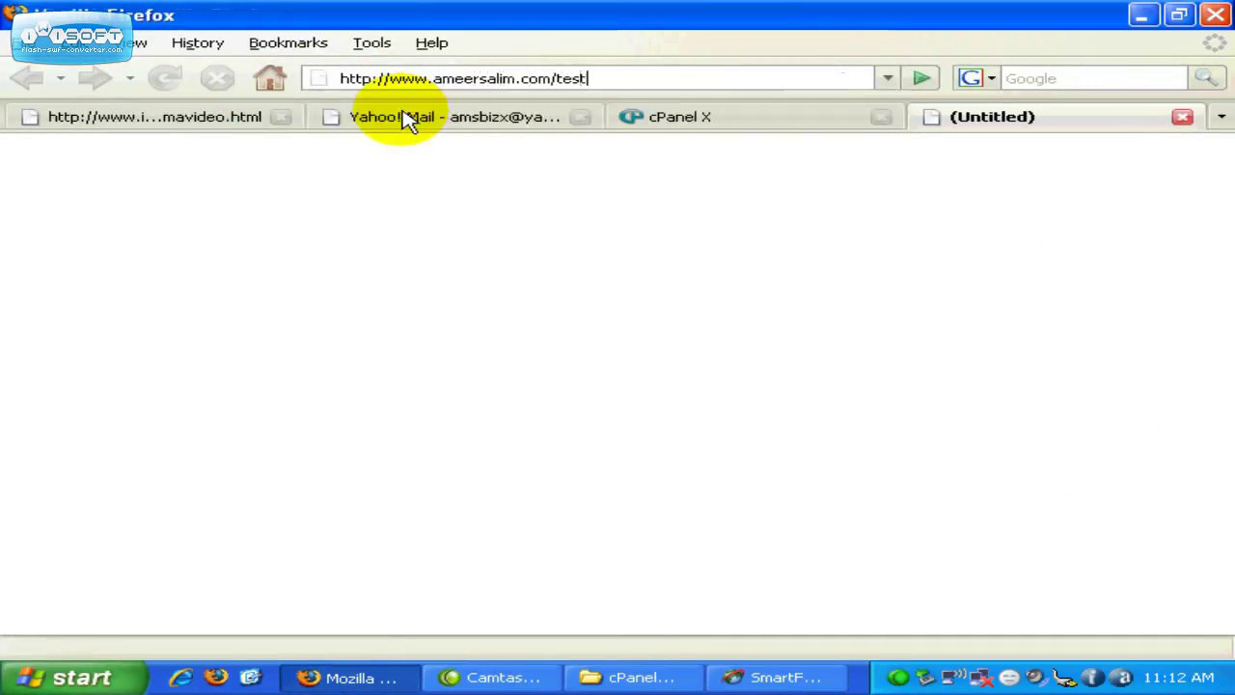
pyautogui.press('Return')
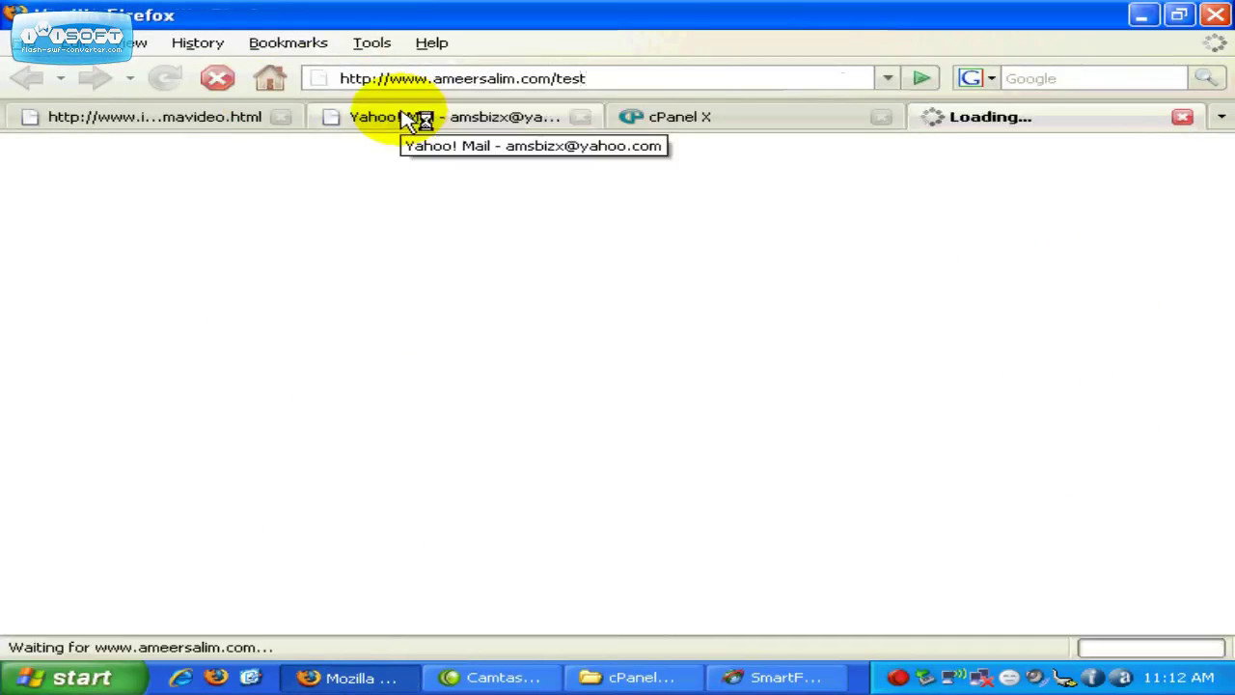
pyautogui.click(612, 77)
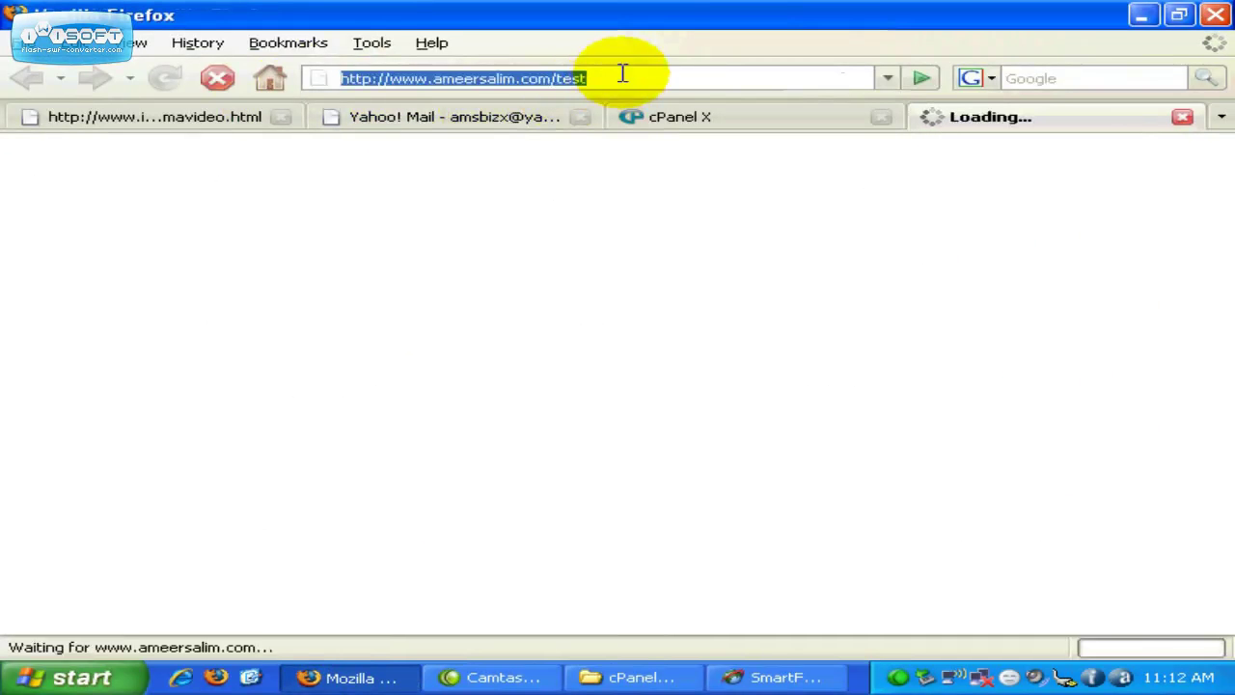
pyautogui.click(623, 74)
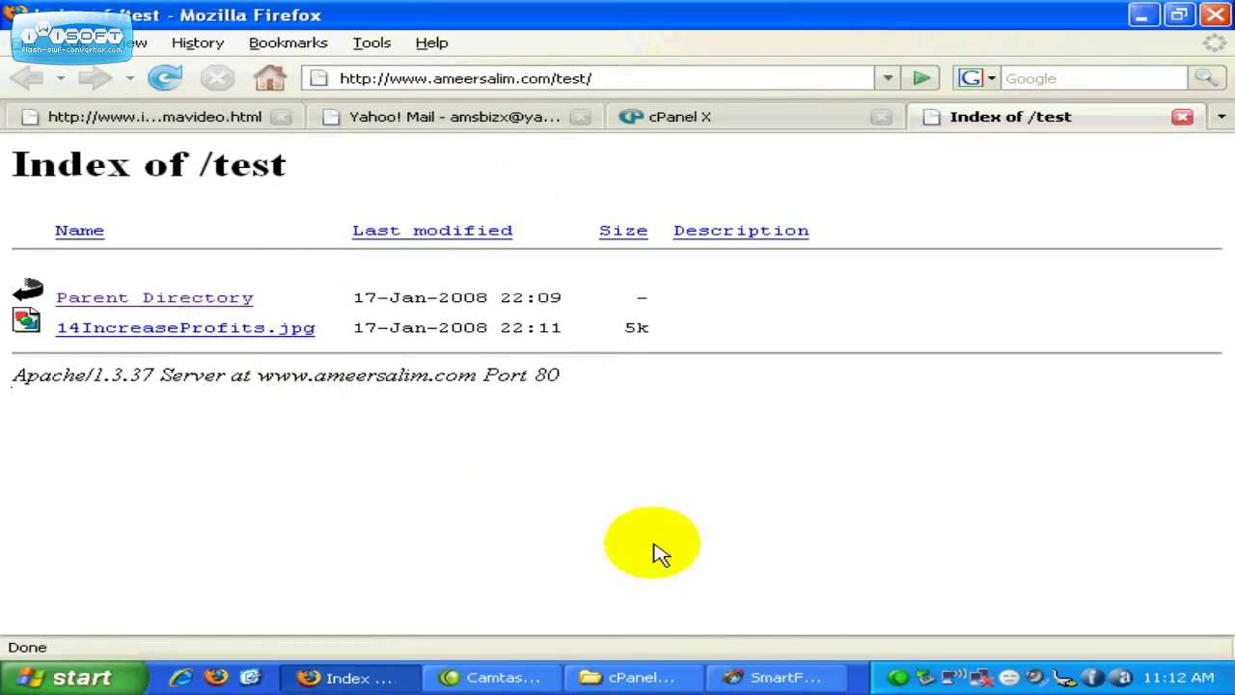
# Step: Compare the web listing with SmartFTP, then return to the cPanel FTP accounts tab
pyautogui.click(743, 675)
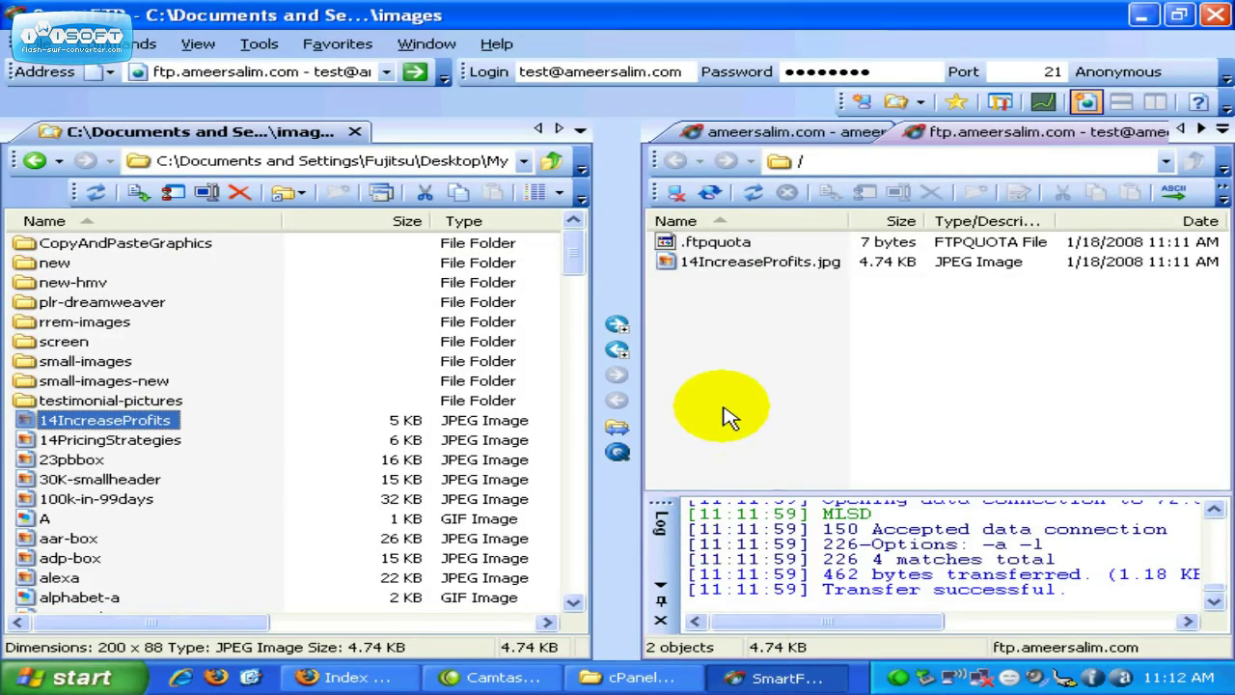
pyautogui.click(376, 673)
pyautogui.click(694, 117)
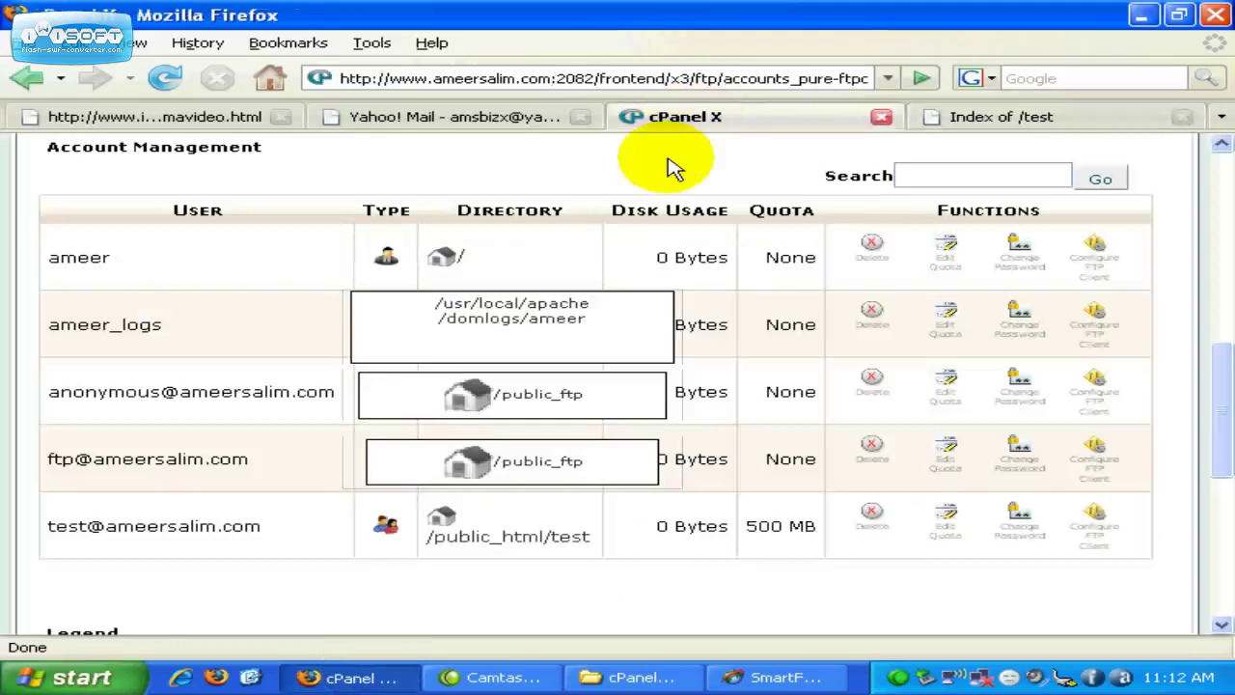